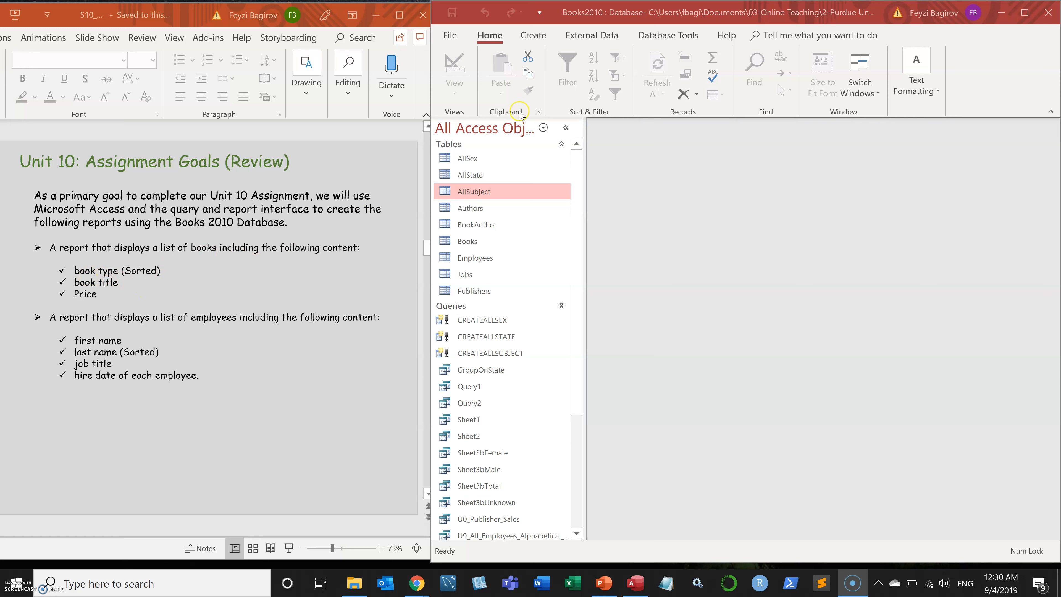
Create a new query in Design view with the Books table, and enlarge its field list to show all fields.
{"action": "left_click", "coordinate": [541, 39]}
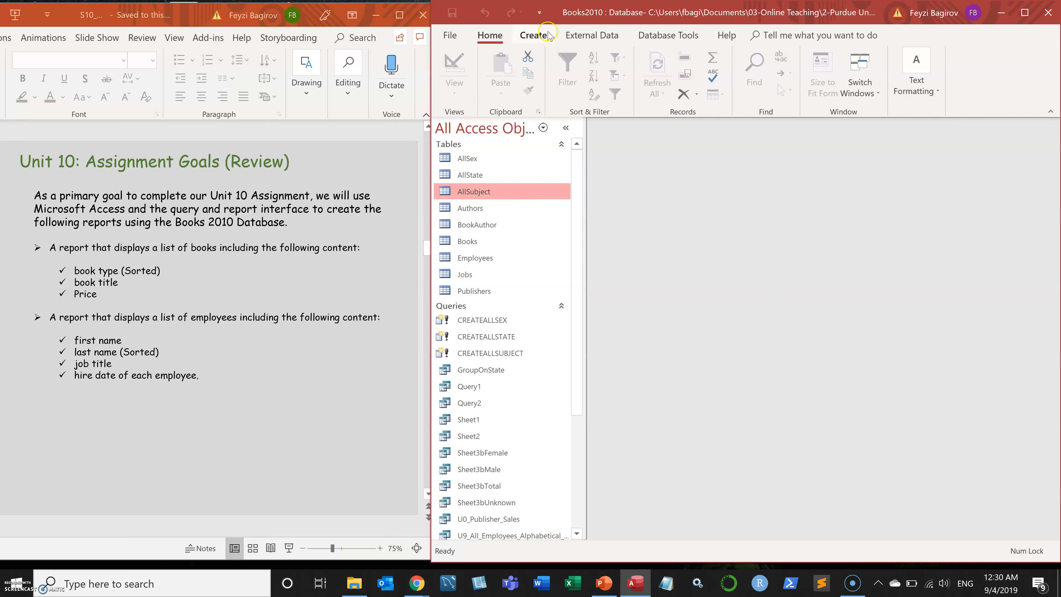
{"action": "left_click", "coordinate": [539, 37]}
{"action": "left_click", "coordinate": [659, 73]}
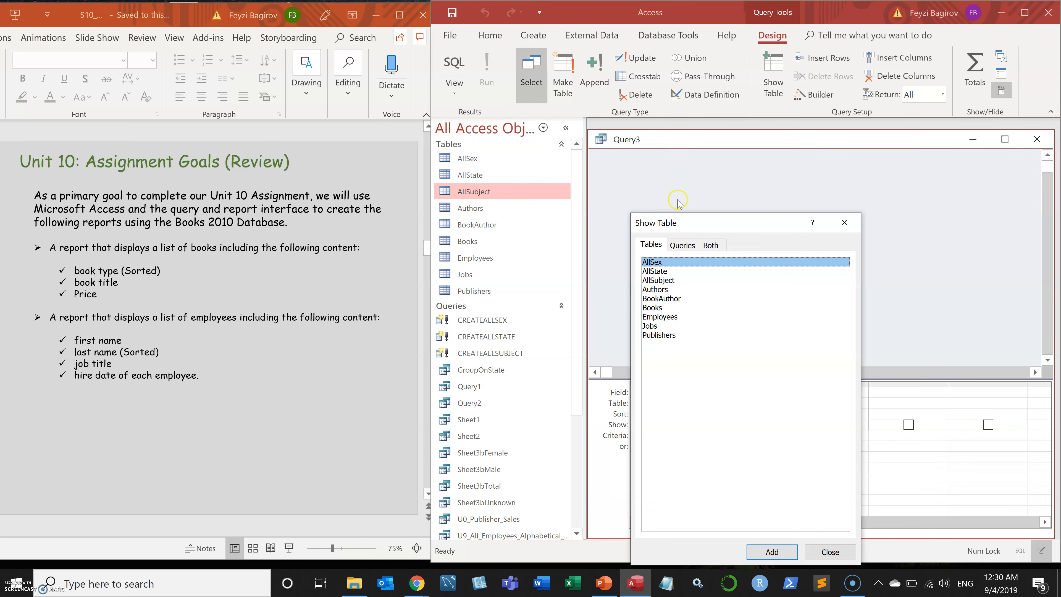
{"action": "double_click", "coordinate": [659, 309]}
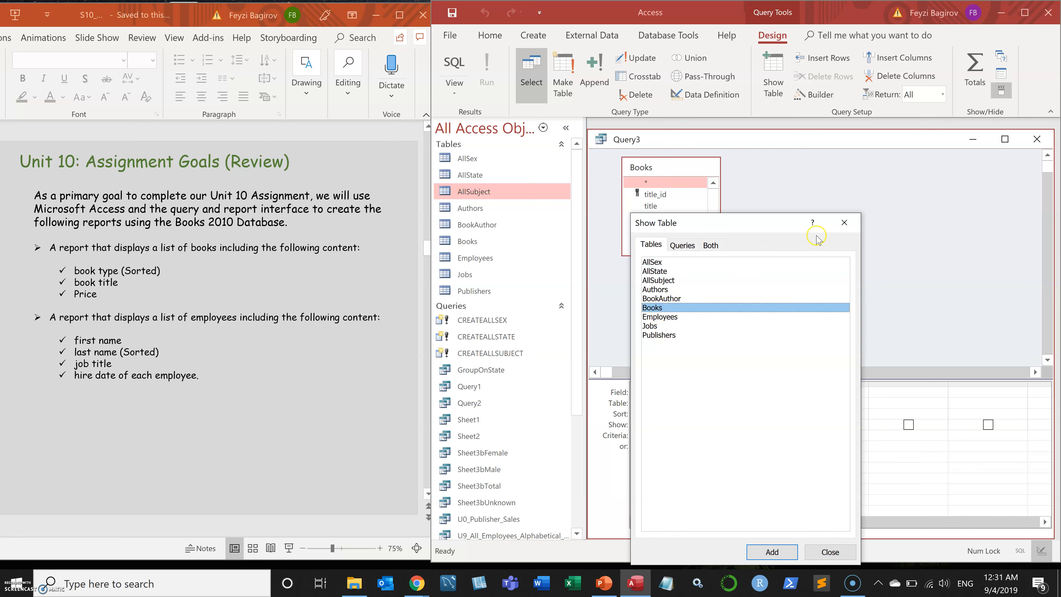
{"action": "left_click", "coordinate": [846, 224]}
{"action": "left_click", "coordinate": [1005, 139]}
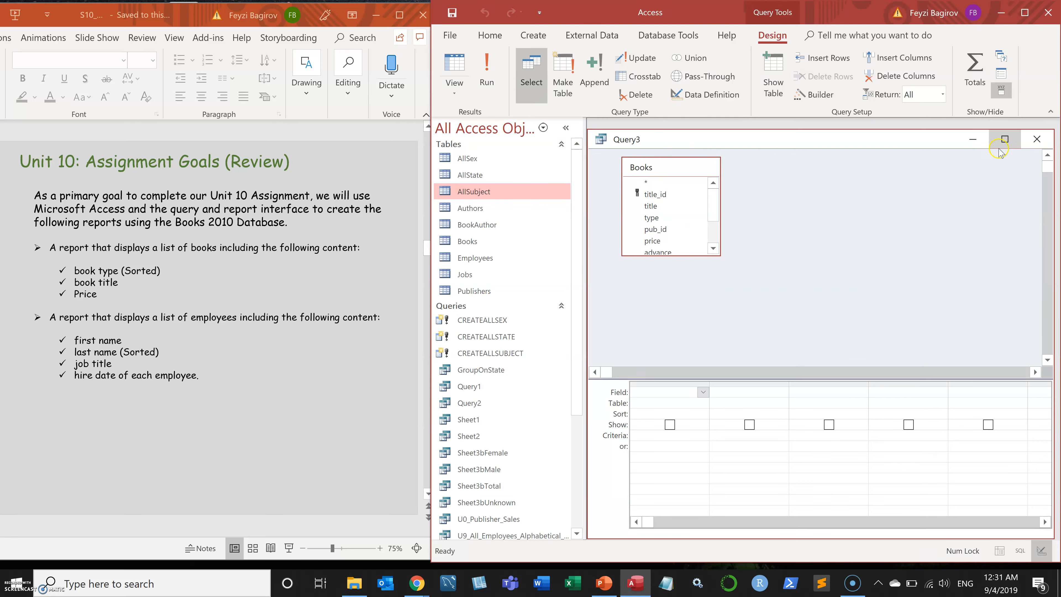
{"action": "left_click_drag", "start_coordinate": [697, 224], "coordinate": [697, 301]}
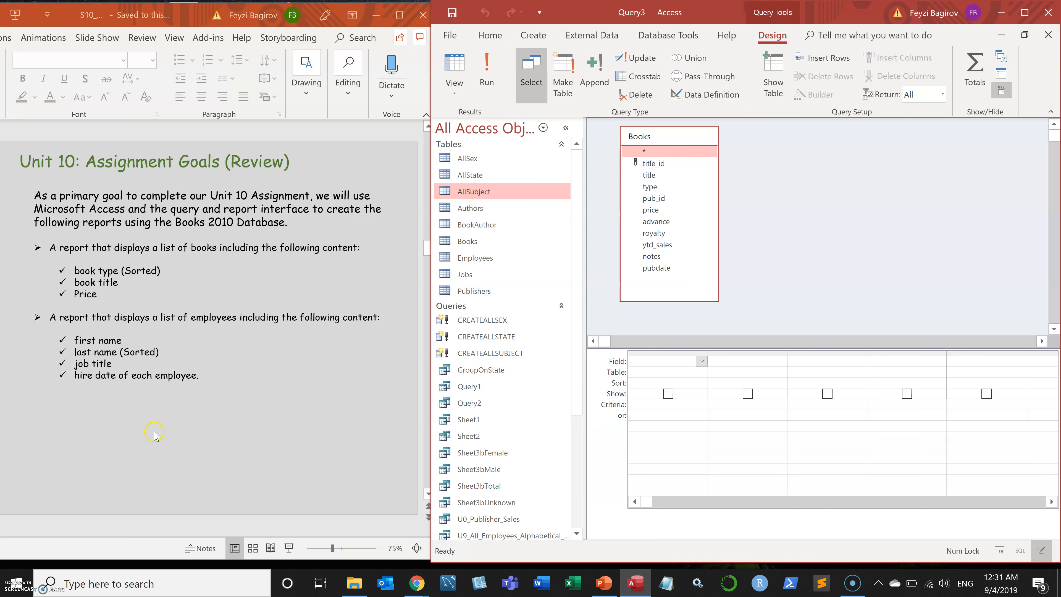
Add the type, title and price fields from Books to the query grid, in that order.
{"action": "left_click_drag", "start_coordinate": [646, 187], "coordinate": [665, 362]}
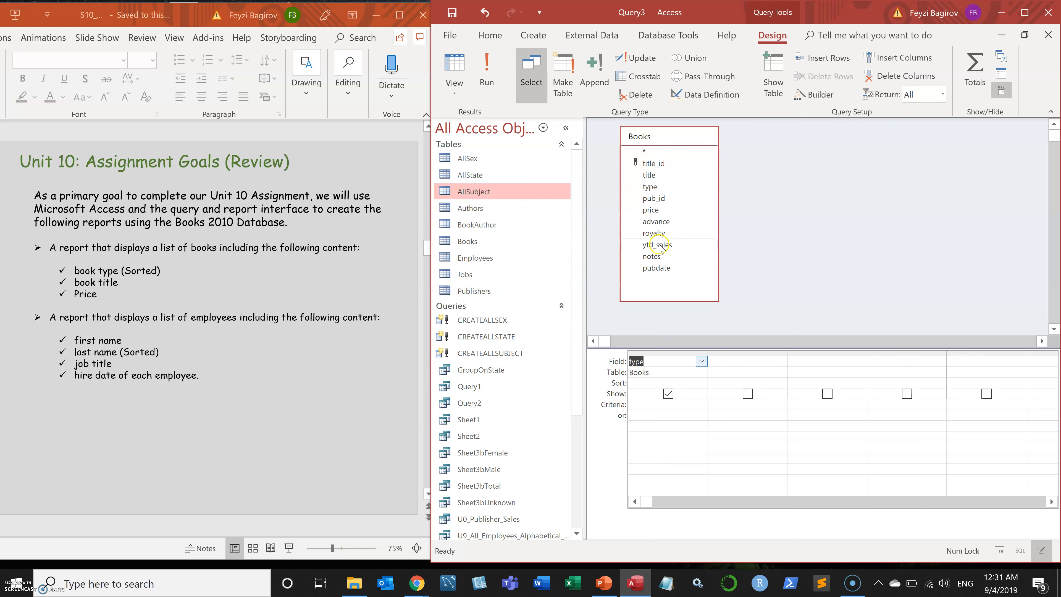
{"action": "left_click_drag", "start_coordinate": [646, 175], "coordinate": [744, 362]}
{"action": "left_click_drag", "start_coordinate": [651, 210], "coordinate": [832, 363]}
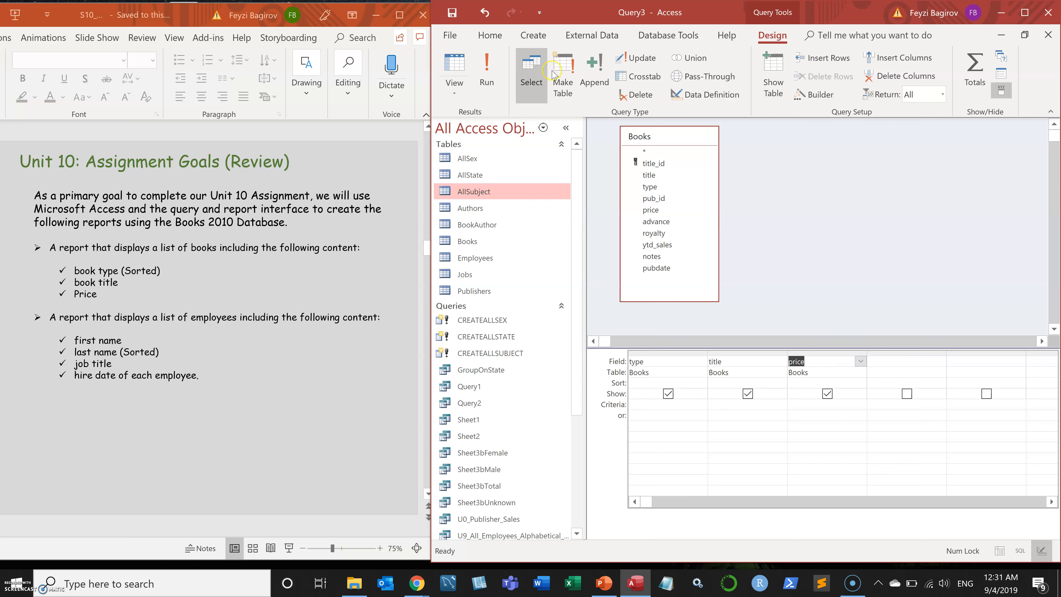
Save the query as U10_List_of_books_report1.
{"action": "left_click", "coordinate": [453, 13]}
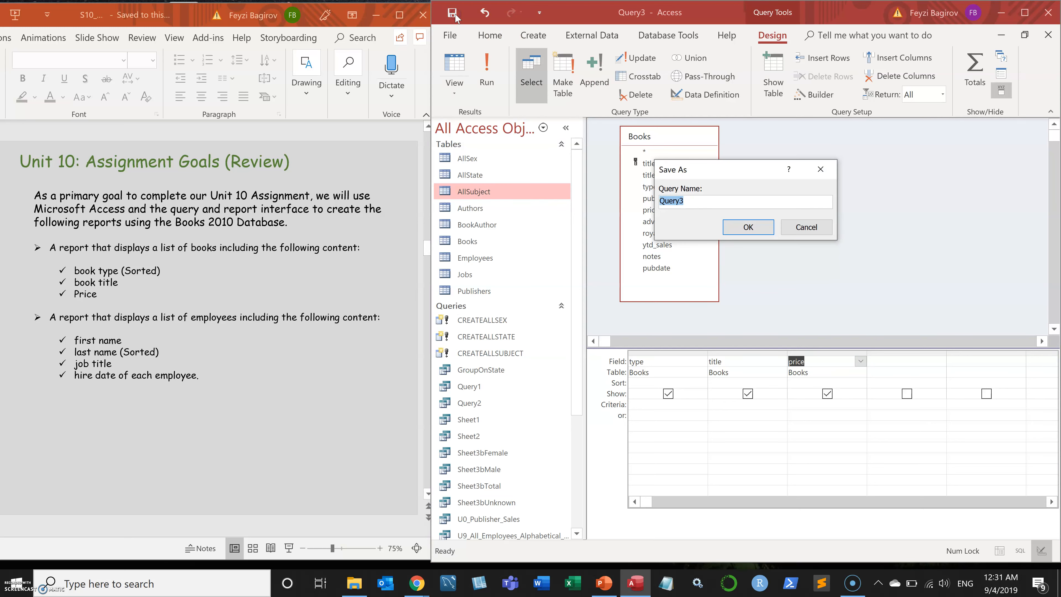
{"action": "type", "text": "U10_"}
{"action": "type", "text": "Query1"}
{"action": "type", "text": "_"}
{"action": "key", "text": "BackSpace"}
{"action": "key", "text": "BackSpace"}
{"action": "key", "text": "BackSpace"}
{"action": "key", "text": "BackSpace"}
{"action": "key", "text": "BackSpace"}
{"action": "key", "text": "BackSpace"}
{"action": "key", "text": "BackSpace"}
{"action": "type", "text": "List_of_books_R"}
{"action": "key", "text": "BackSpace"}
{"action": "type", "text": "report1"}
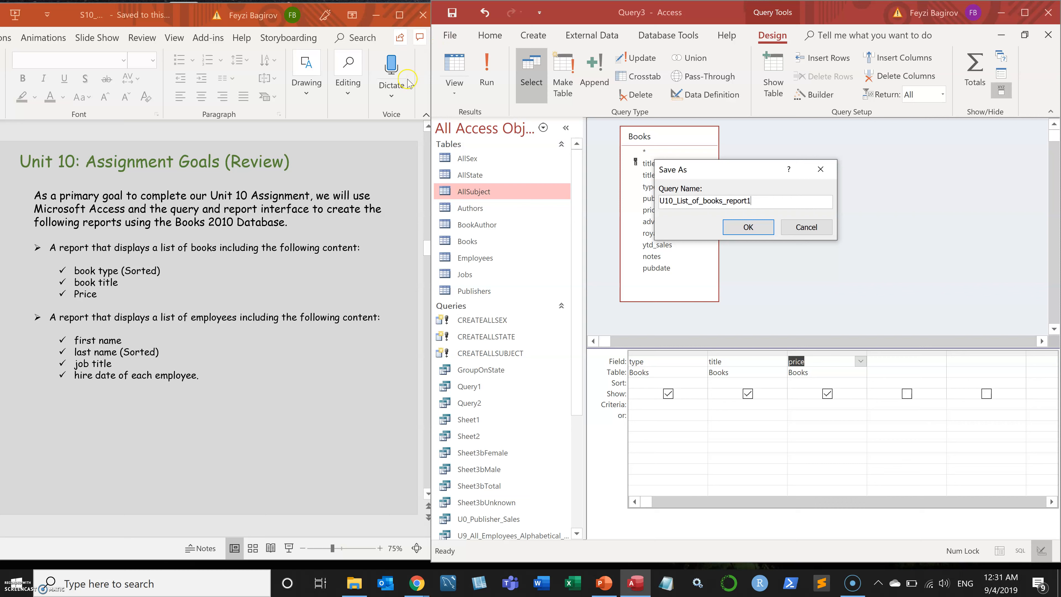
{"action": "left_click", "coordinate": [731, 231]}
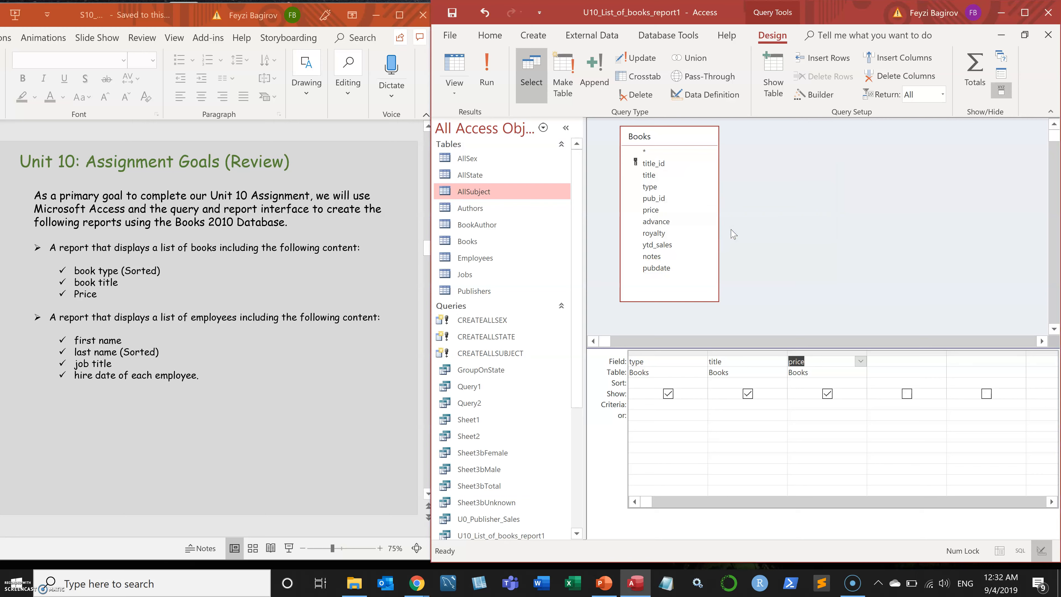
Run the query and widen the title column of the results to fit the full book titles.
{"action": "left_click", "coordinate": [493, 72]}
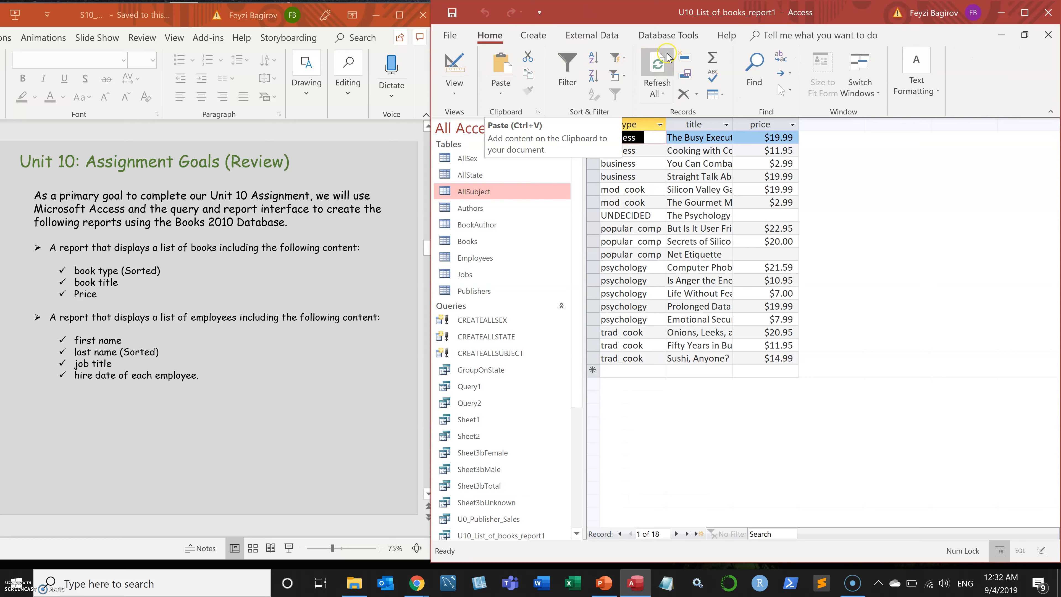
{"action": "left_click_drag", "start_coordinate": [732, 128], "coordinate": [846, 124]}
{"action": "double_click", "coordinate": [846, 124]}
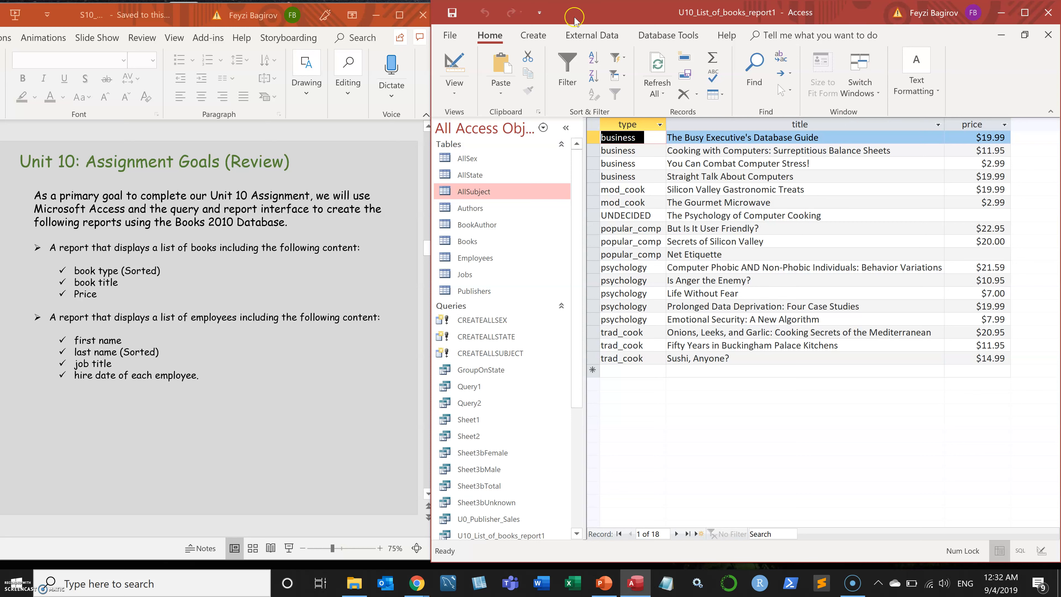
Start a report with the Report Wizard, based on the U10_List_of_books_report1 query and including all its fields.
{"action": "left_click", "coordinate": [539, 35]}
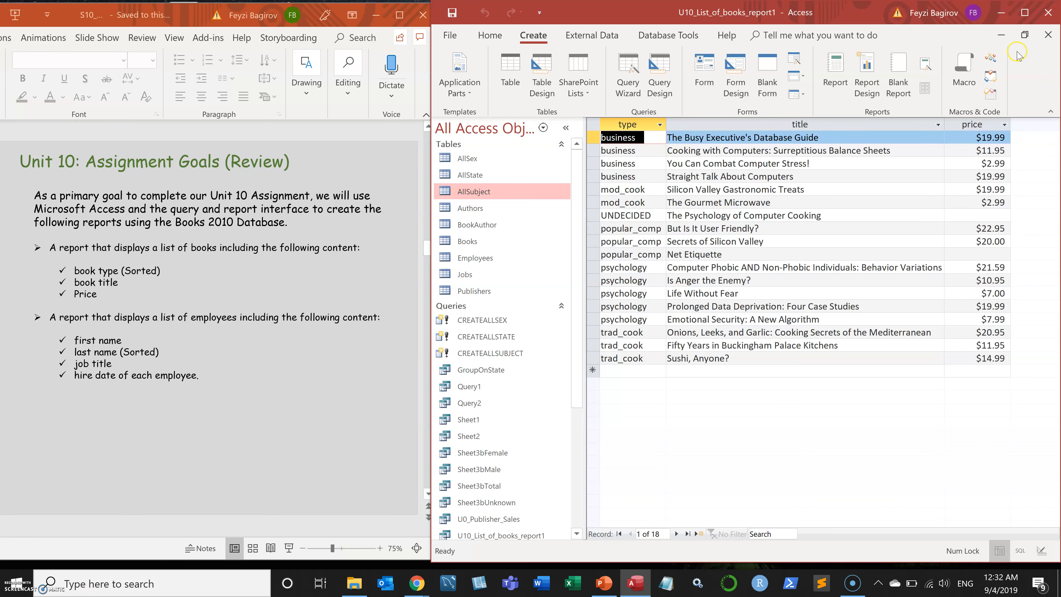
{"action": "left_click", "coordinate": [1026, 13]}
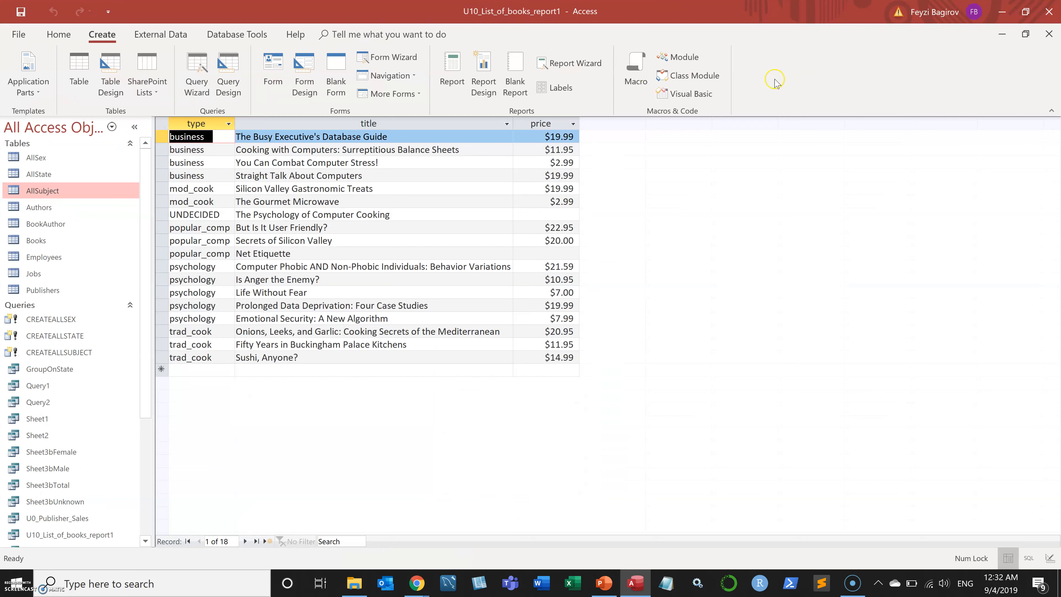
{"action": "left_click", "coordinate": [580, 70]}
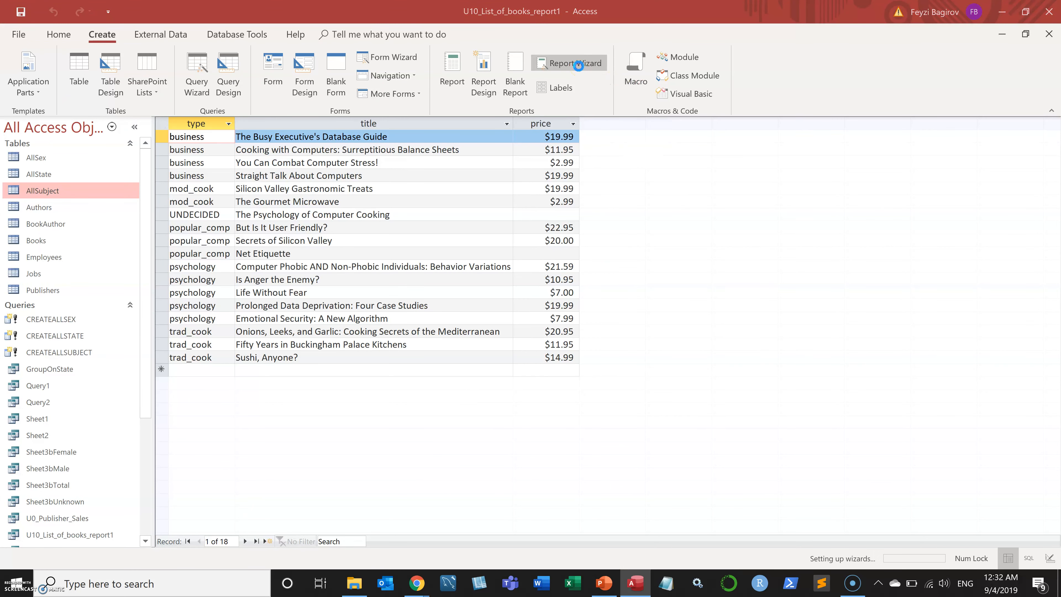
{"action": "left_click", "coordinate": [560, 378]}
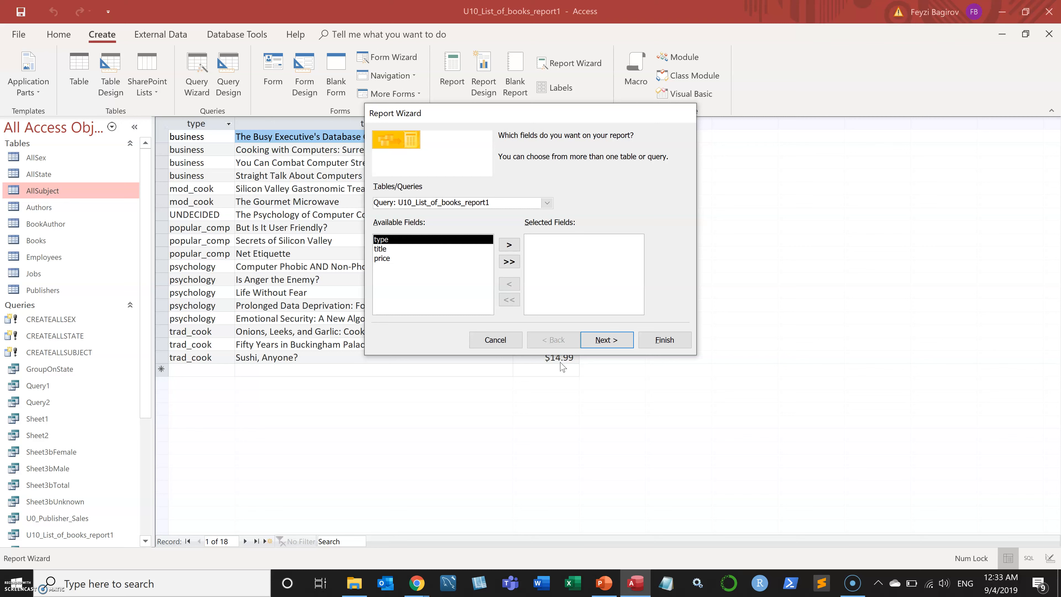
{"action": "left_click", "coordinate": [546, 204]}
{"action": "left_click", "coordinate": [509, 264]}
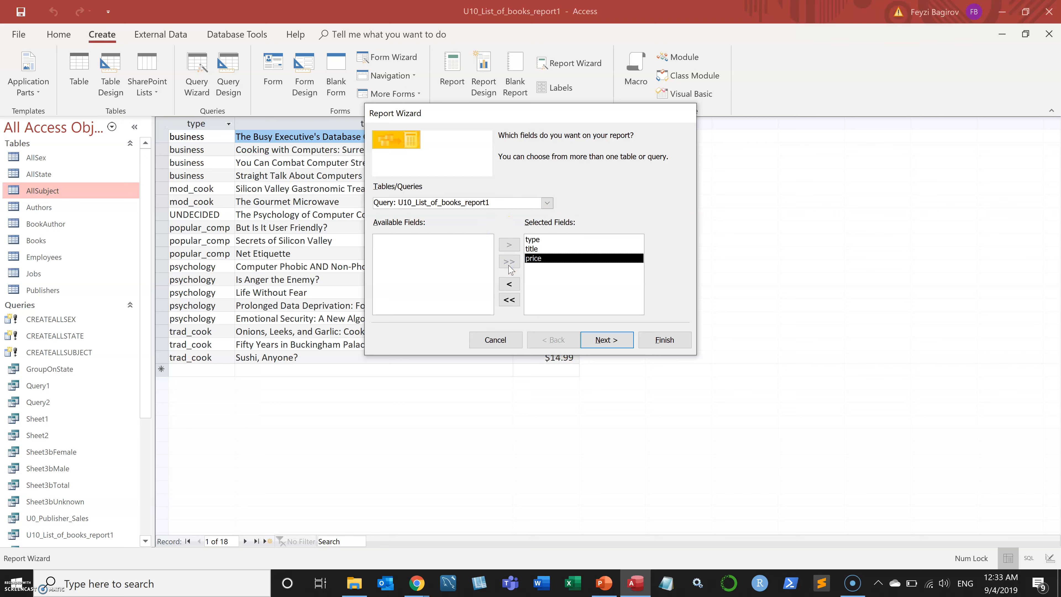
{"action": "left_click", "coordinate": [605, 340]}
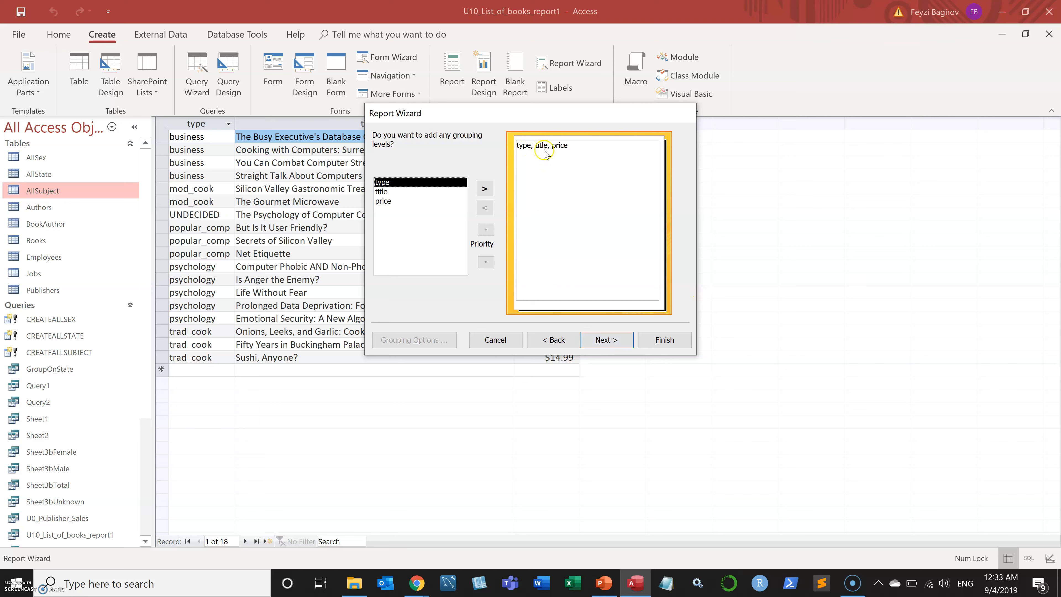
Skip grouping levels and sort the report's records by type in ascending order.
{"action": "left_click", "coordinate": [620, 339]}
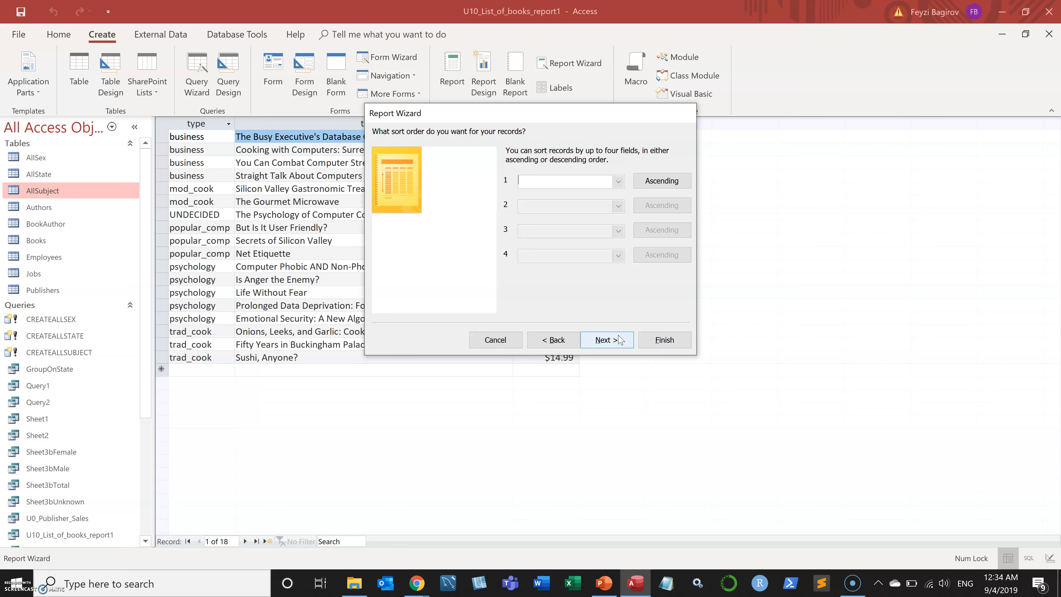
{"action": "left_click", "coordinate": [619, 182]}
{"action": "left_click", "coordinate": [586, 203]}
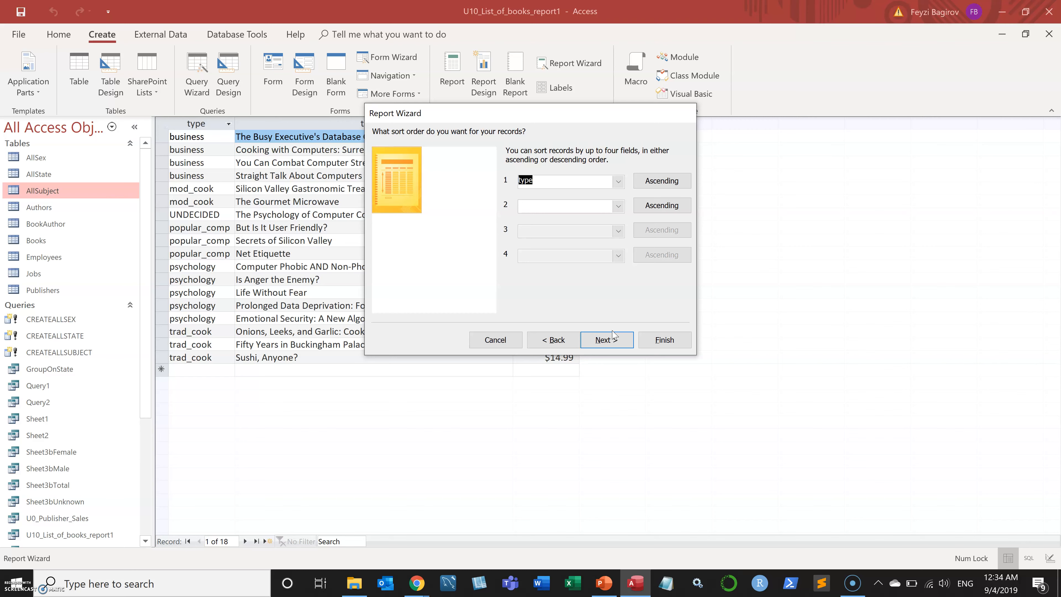
{"action": "left_click", "coordinate": [610, 340]}
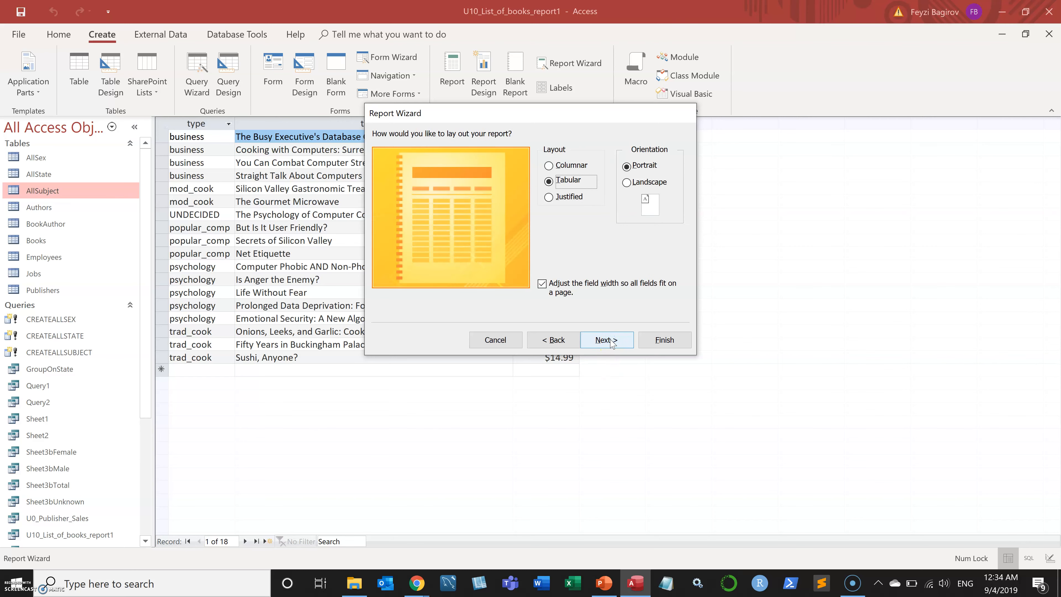
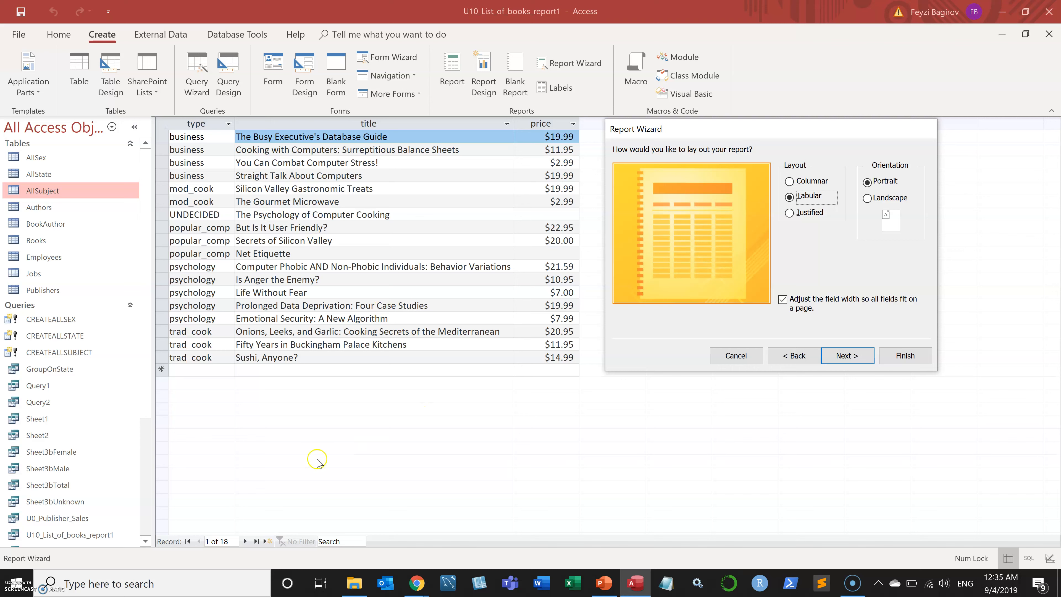
Accept the tabular portrait layout and finish the report with the title U10_List_of_books_report1, opening its preview.
{"action": "left_click", "coordinate": [846, 358]}
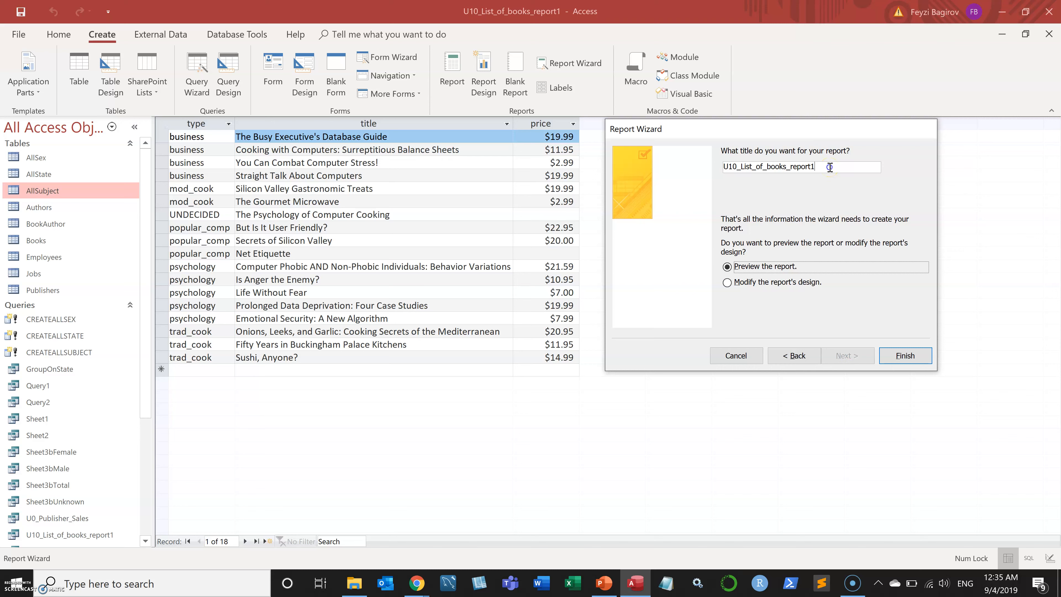
{"action": "left_click_drag", "start_coordinate": [830, 167], "coordinate": [608, 159]}
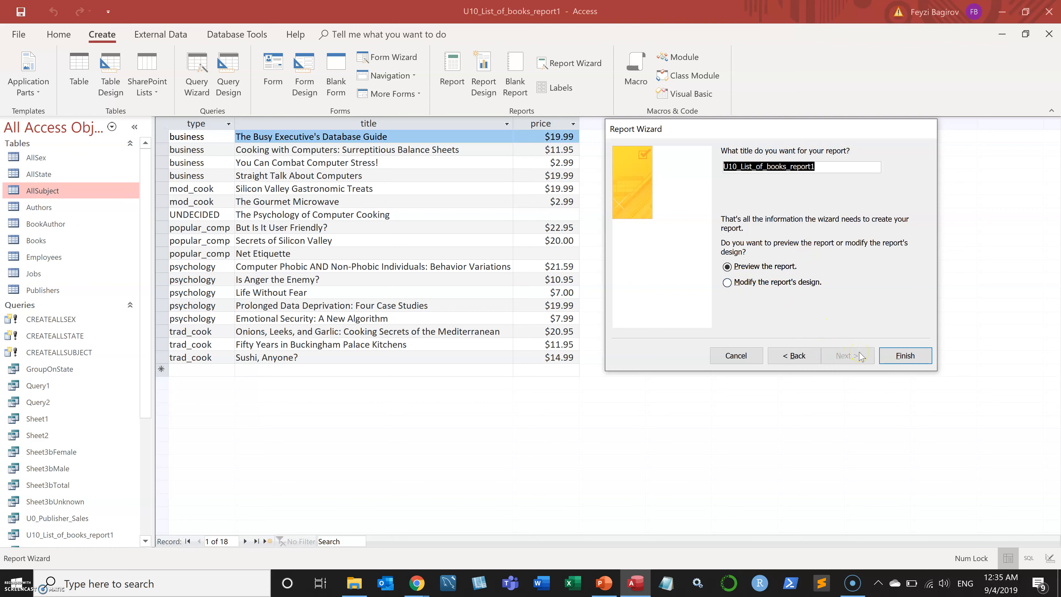
{"action": "left_click", "coordinate": [893, 357]}
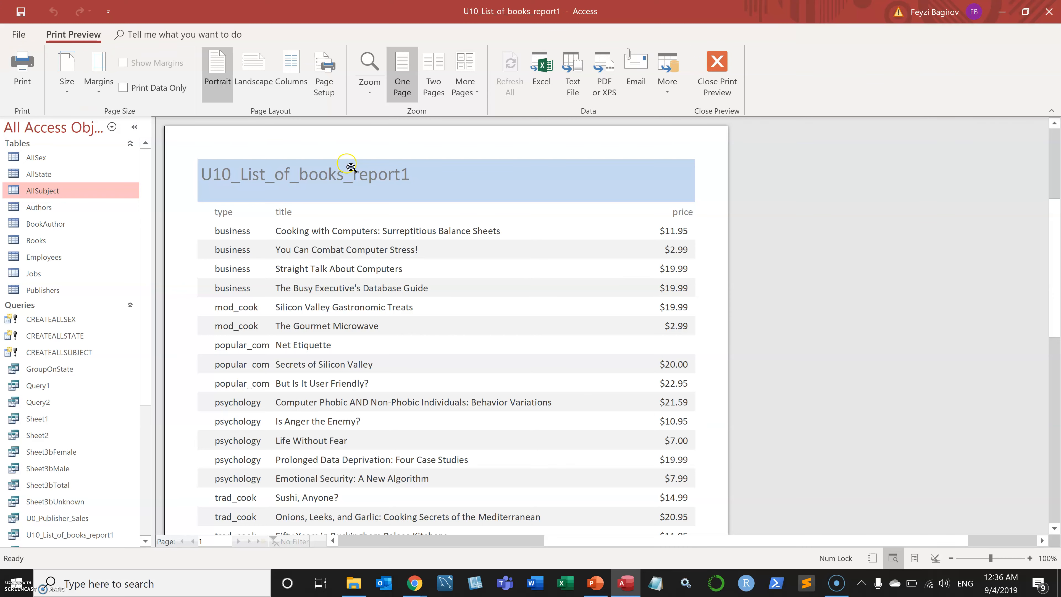
Save and close the previewed report, and close the book query with its layout changes saved.
{"action": "left_click", "coordinate": [720, 63]}
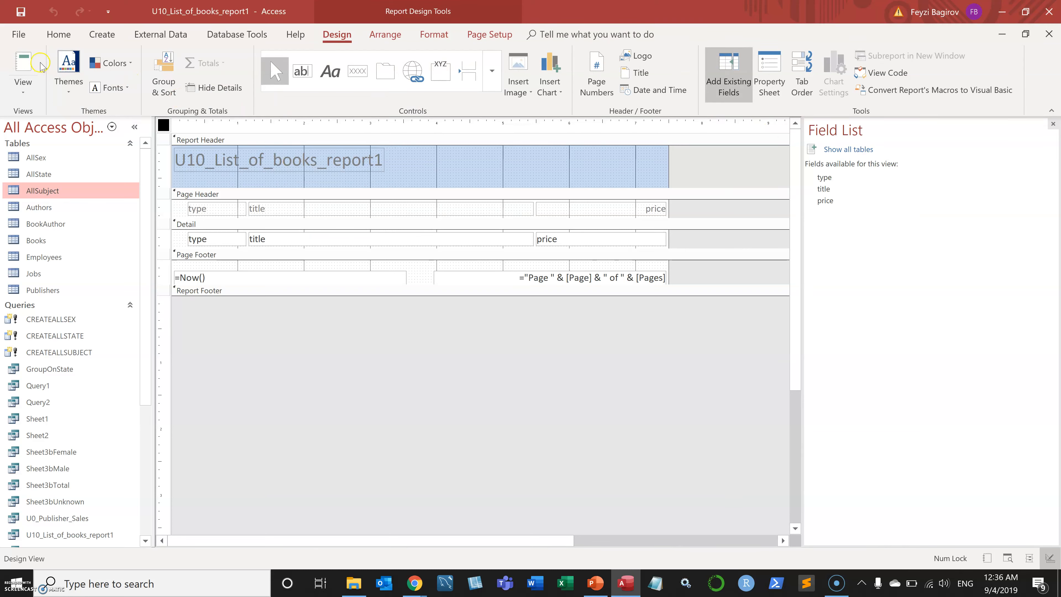
{"action": "left_click", "coordinate": [22, 13]}
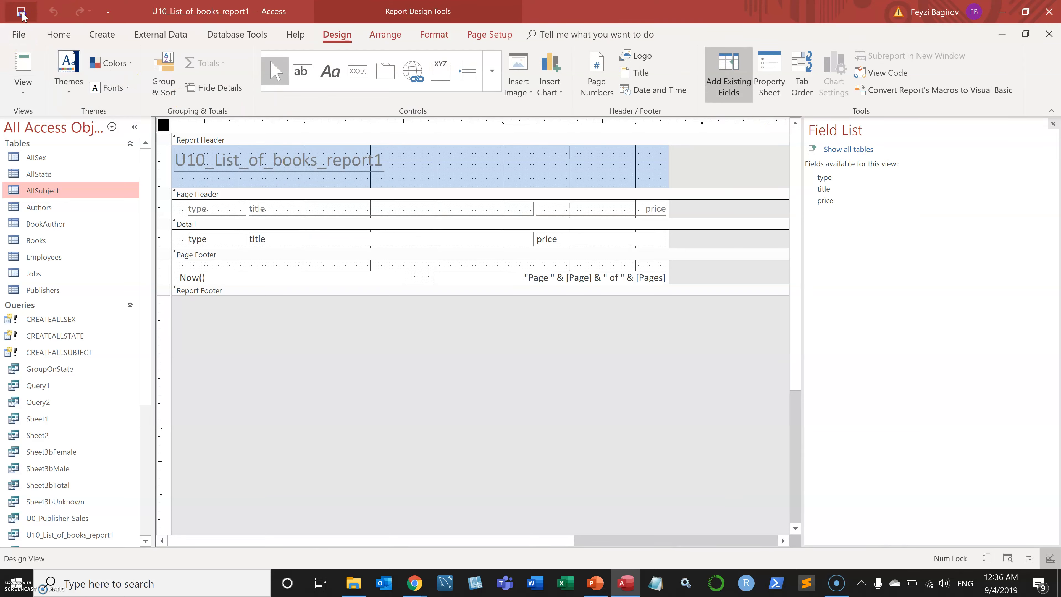
{"action": "left_click", "coordinate": [1026, 12]}
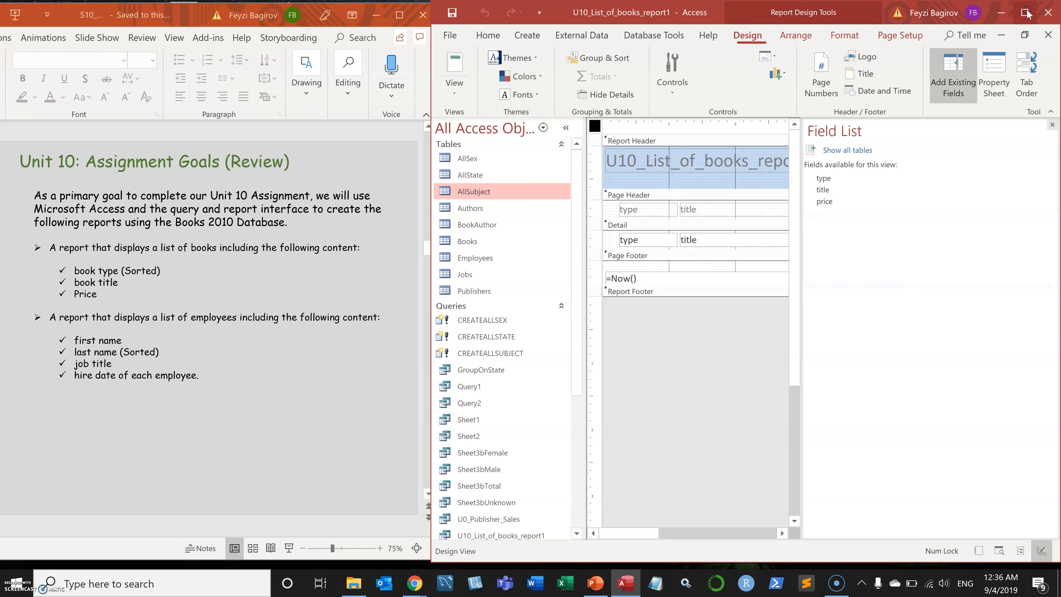
{"action": "left_click", "coordinate": [1049, 35]}
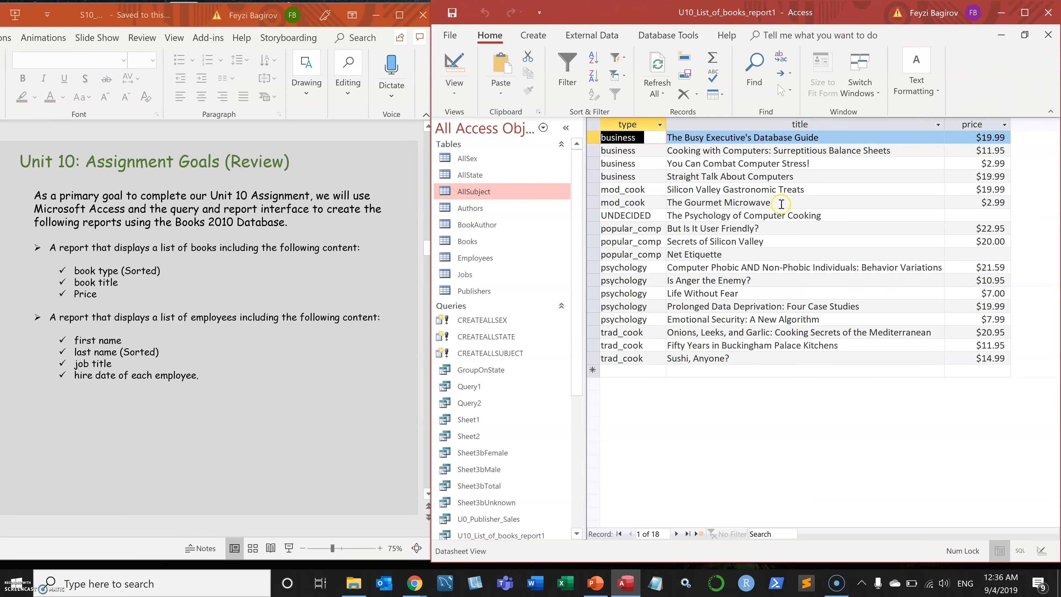
{"action": "left_click", "coordinate": [1048, 34]}
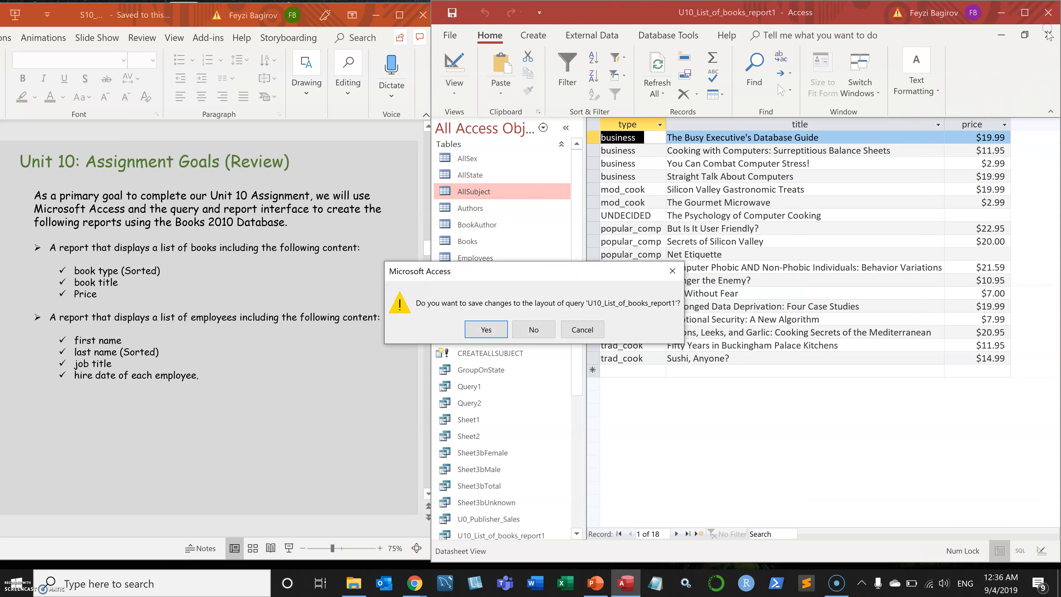
{"action": "left_click", "coordinate": [487, 328]}
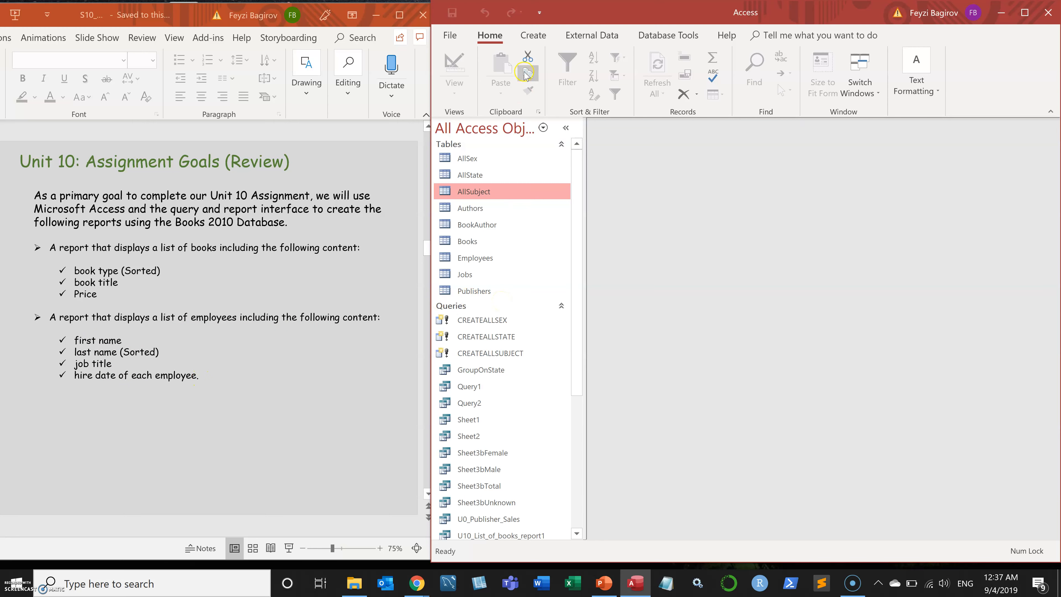
Create a new query in Design view based on the Employees and Jobs tables.
{"action": "left_click", "coordinate": [530, 37]}
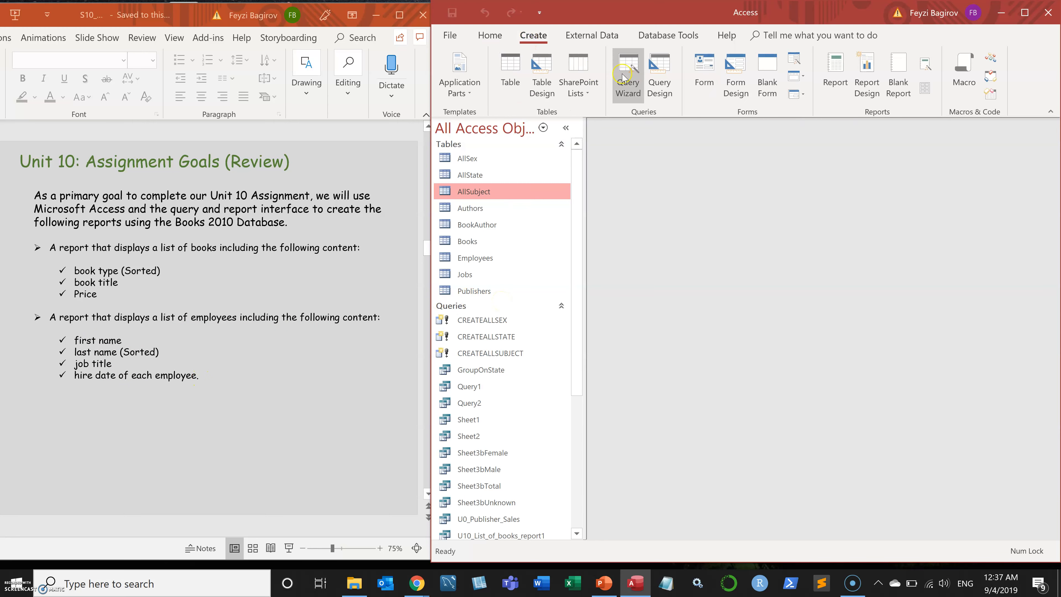
{"action": "left_click", "coordinate": [665, 74]}
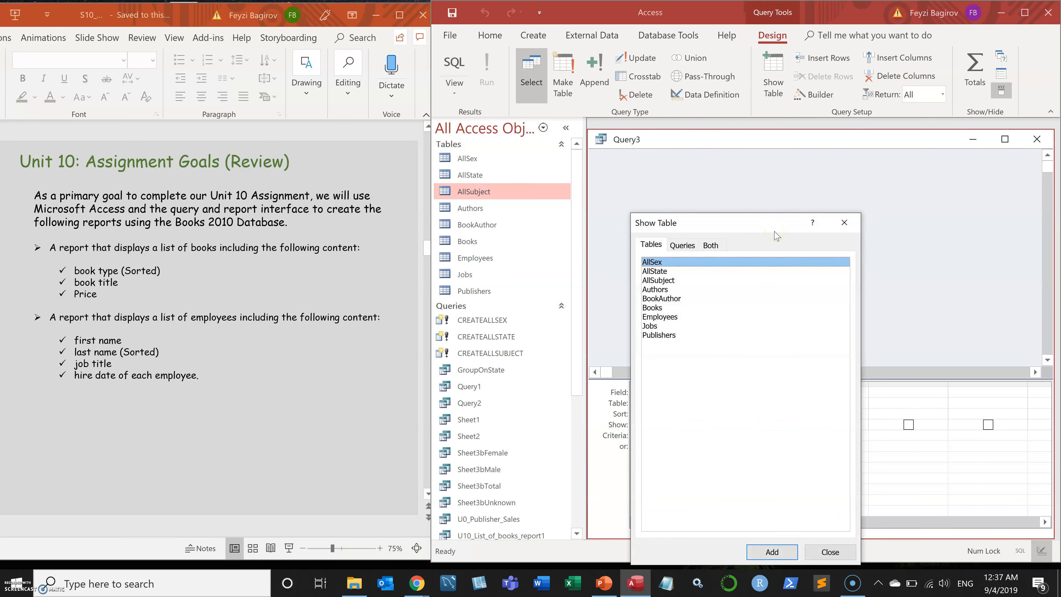
{"action": "left_click_drag", "start_coordinate": [763, 221], "coordinate": [927, 186]}
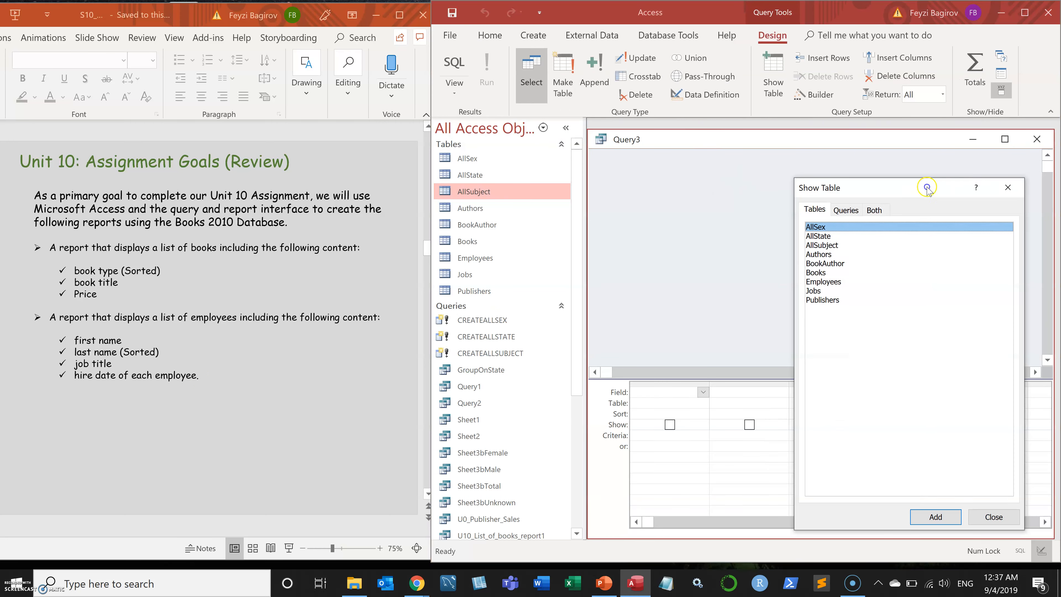
{"action": "double_click", "coordinate": [836, 281]}
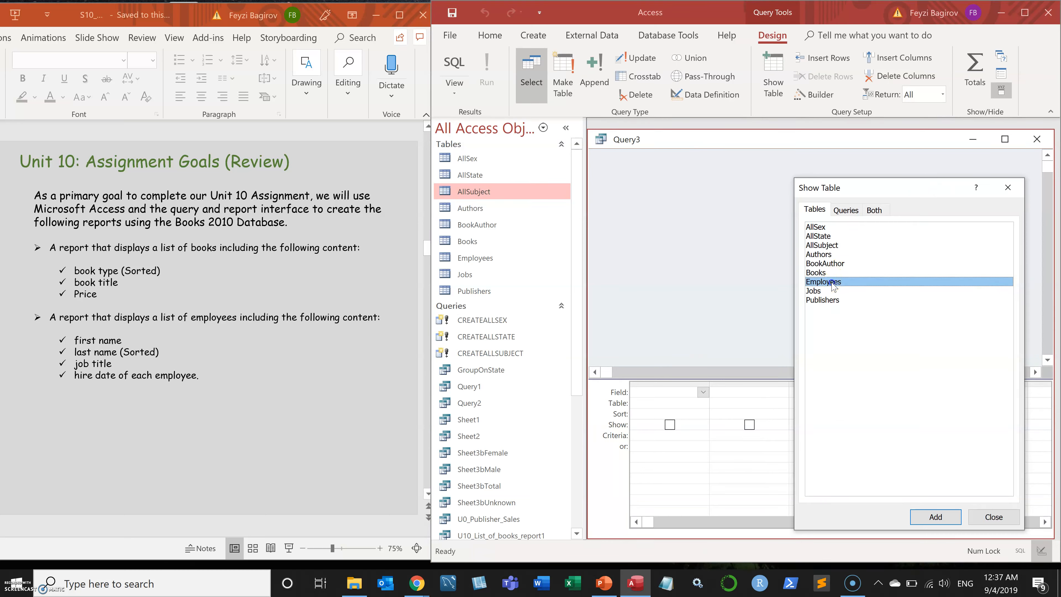
{"action": "double_click", "coordinate": [817, 293]}
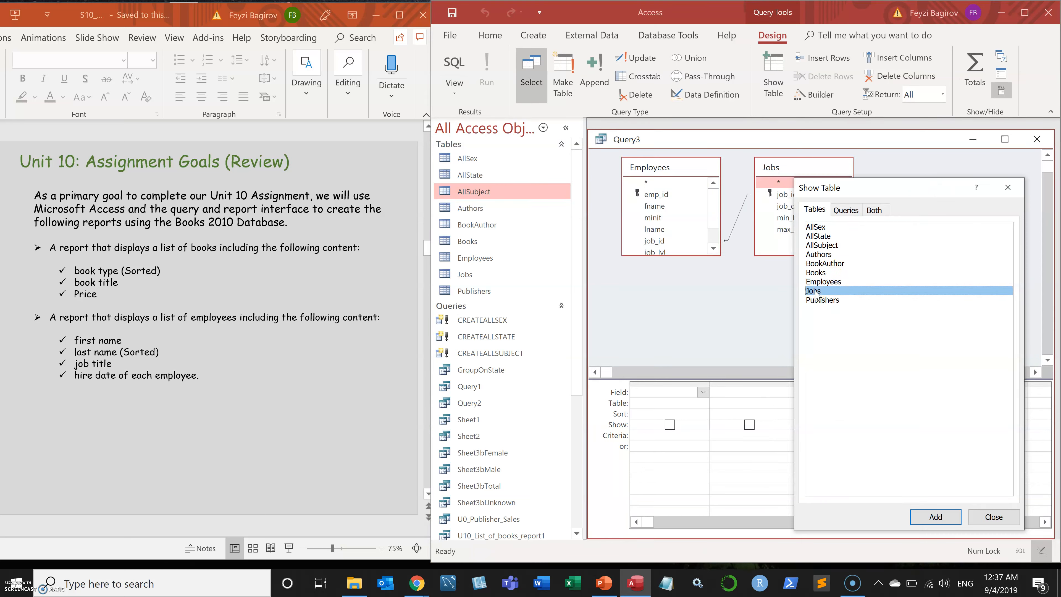
{"action": "left_click", "coordinate": [1012, 190]}
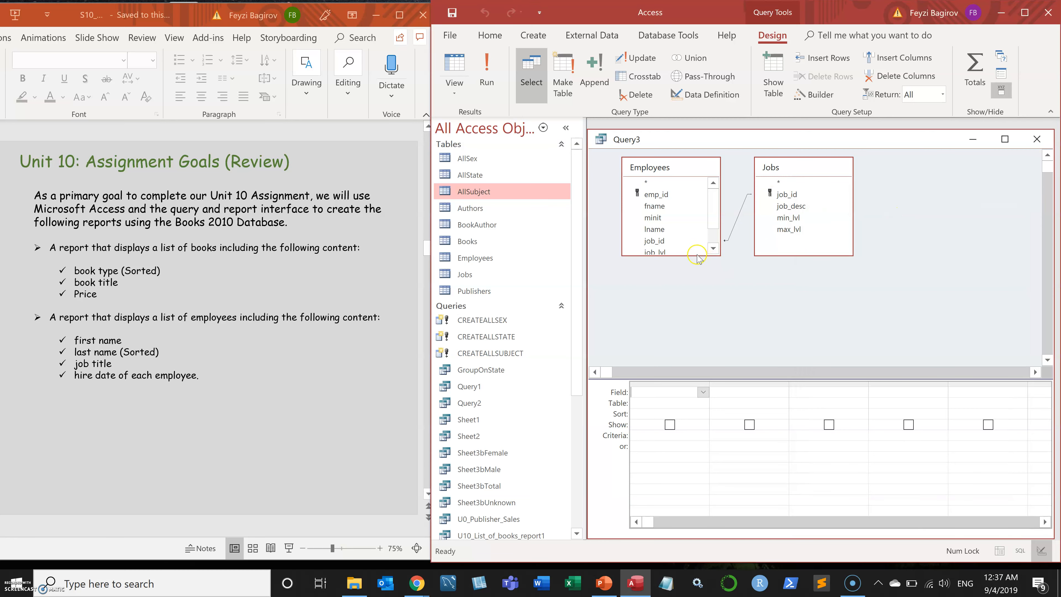
Add fname and lname from Employees, job_desc from Jobs, and hire_date from Employees to the query's design grid, in that order.
{"action": "left_click_drag", "start_coordinate": [697, 256], "coordinate": [697, 337]}
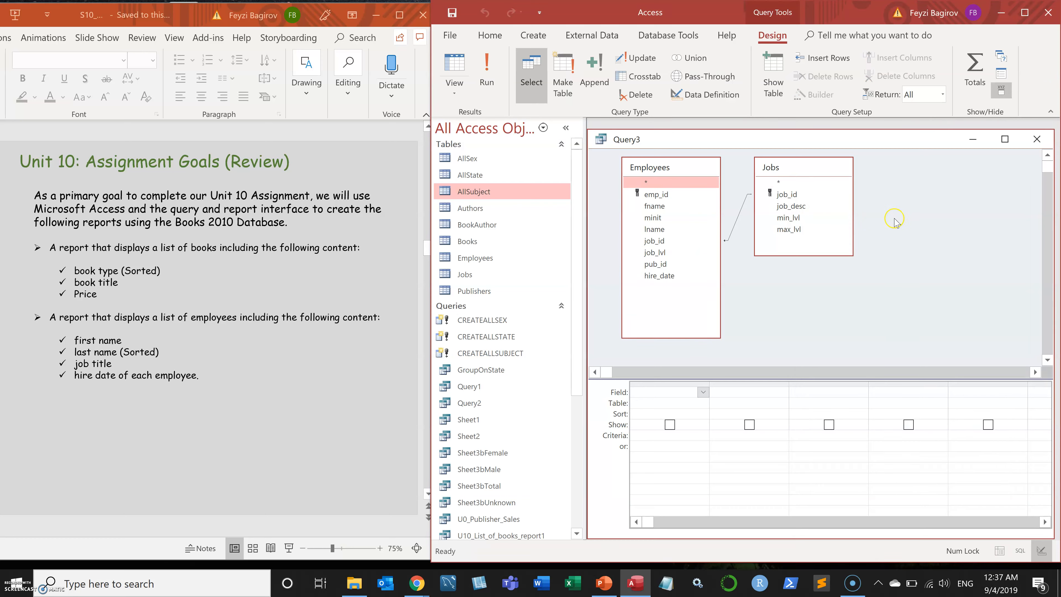
{"action": "left_click", "coordinate": [1006, 141]}
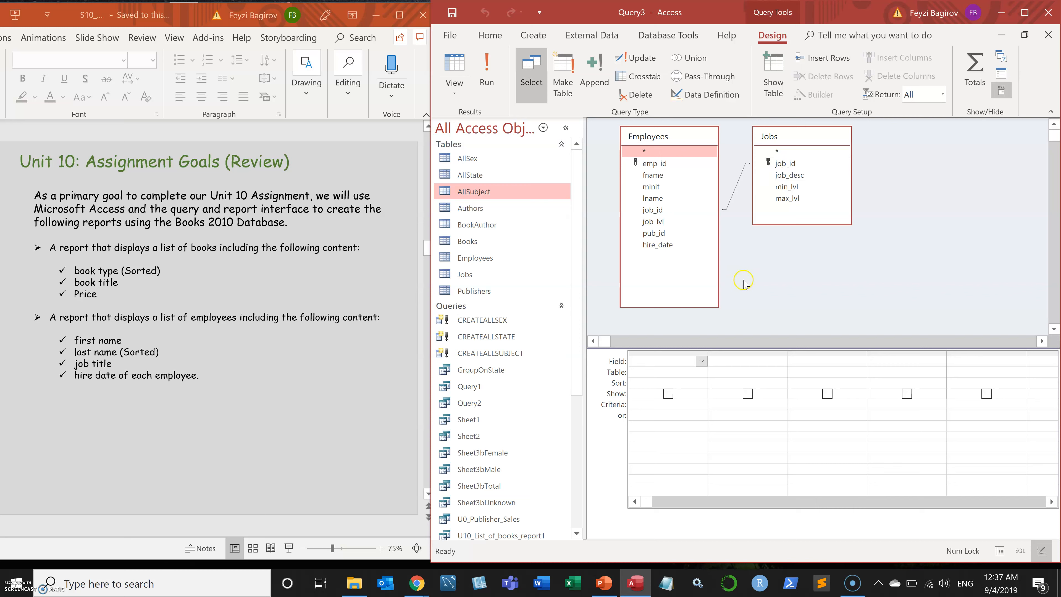
{"action": "left_click_drag", "start_coordinate": [654, 174], "coordinate": [669, 362]}
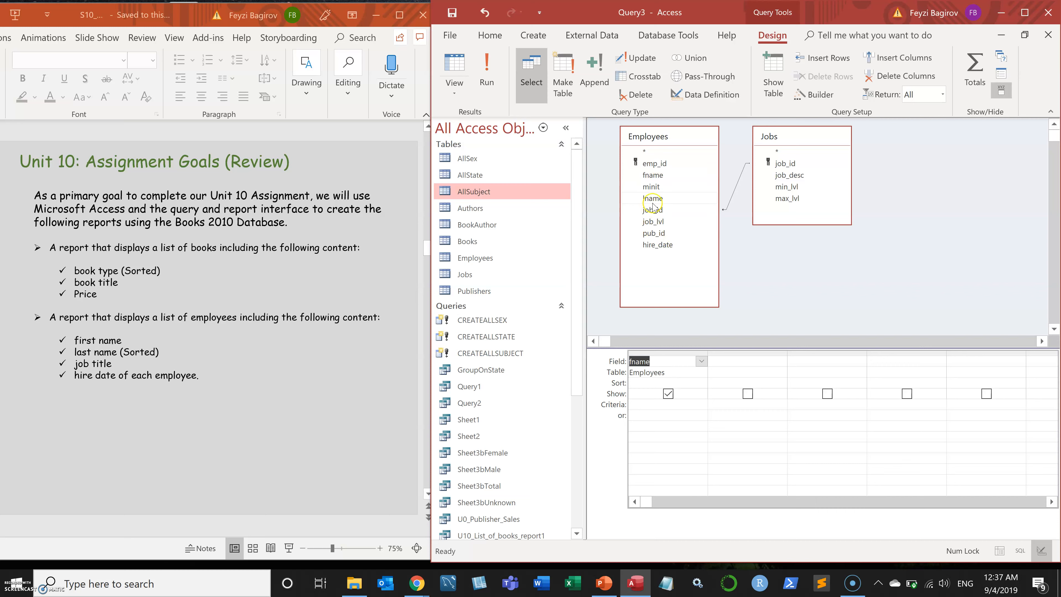
{"action": "left_click_drag", "start_coordinate": [654, 202], "coordinate": [745, 366]}
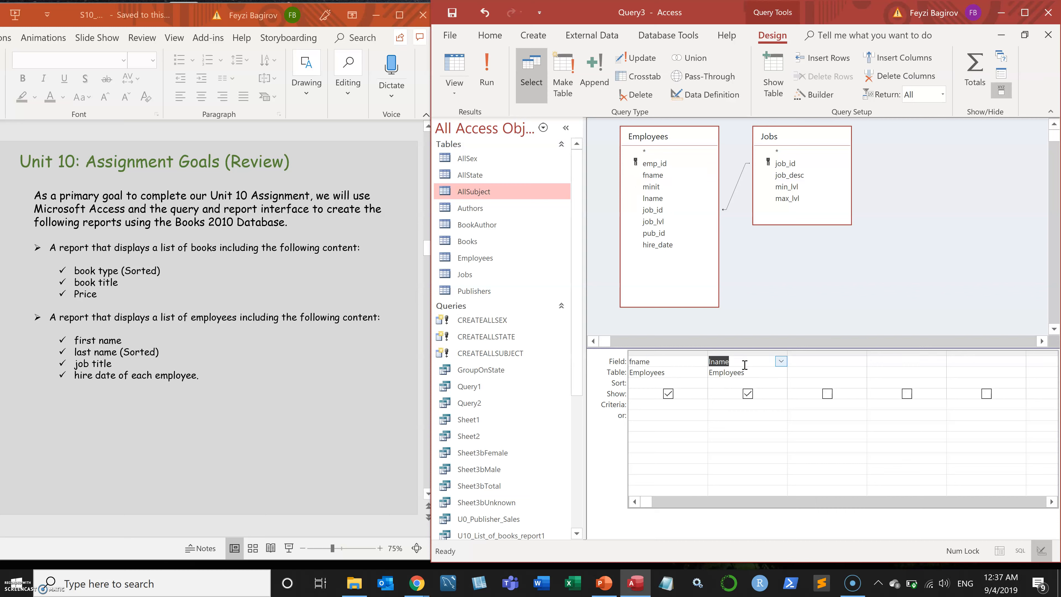
{"action": "left_click", "coordinate": [662, 198]}
{"action": "left_click", "coordinate": [791, 176]}
{"action": "left_click_drag", "start_coordinate": [792, 172], "coordinate": [821, 367]}
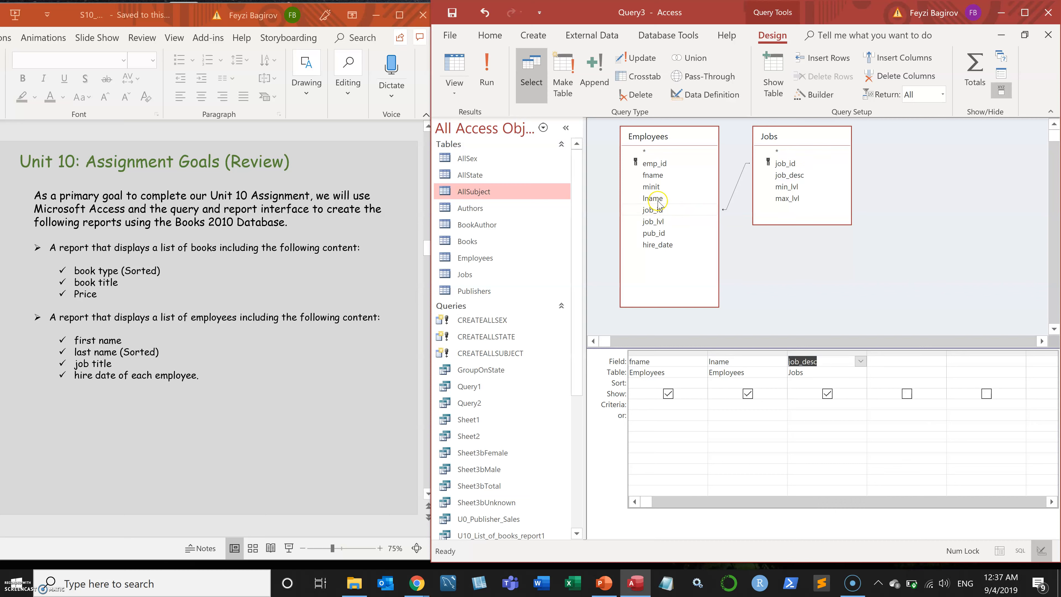
{"action": "left_click_drag", "start_coordinate": [662, 245], "coordinate": [898, 360]}
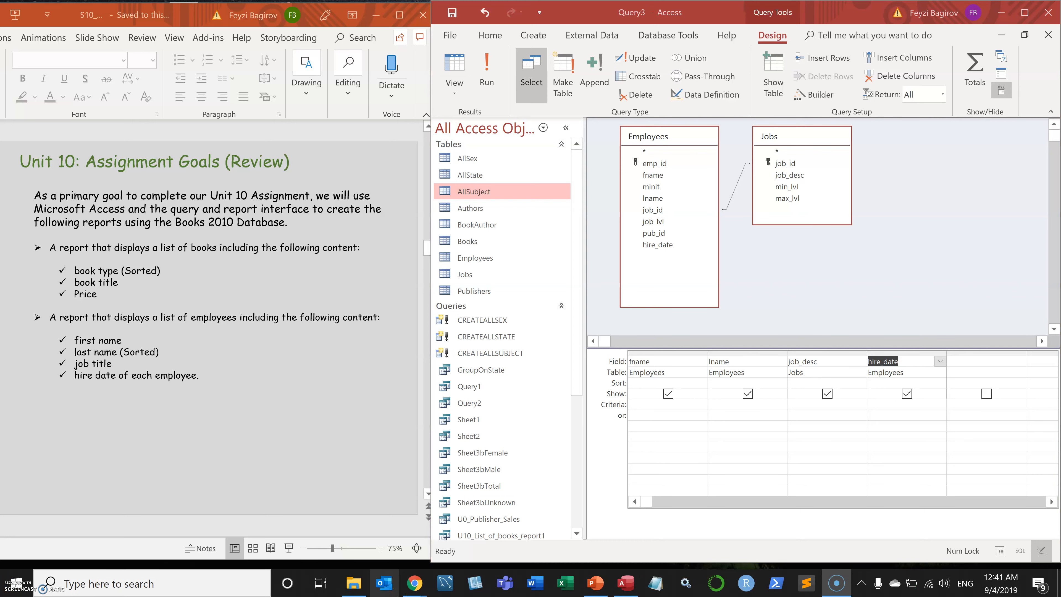
Set the criteria of the query's fname field to Is Not Null.
{"action": "mouse_move", "coordinate": [414, 583]}
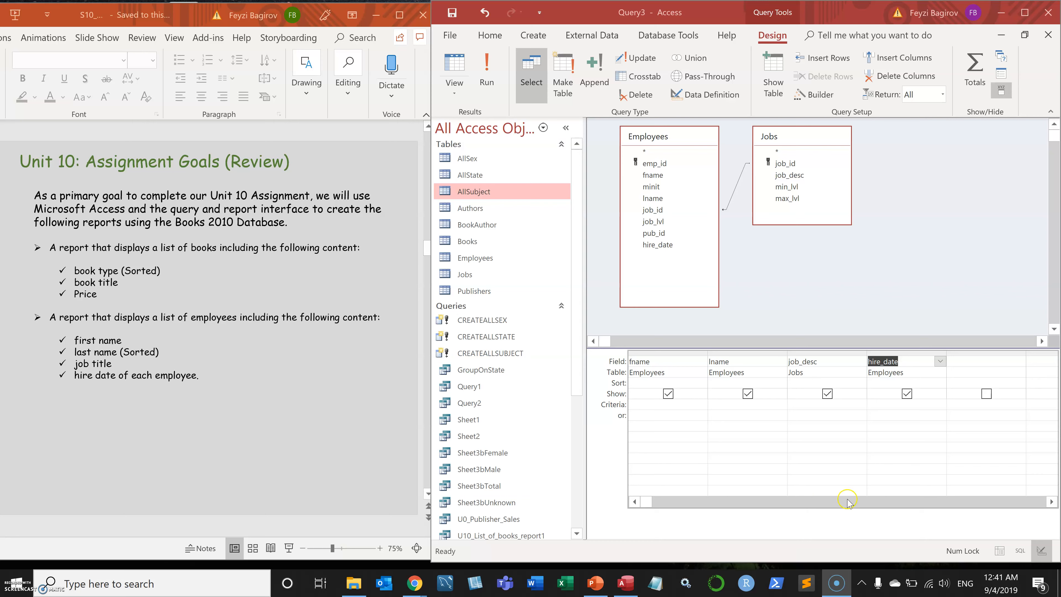
{"action": "left_click", "coordinate": [689, 403]}
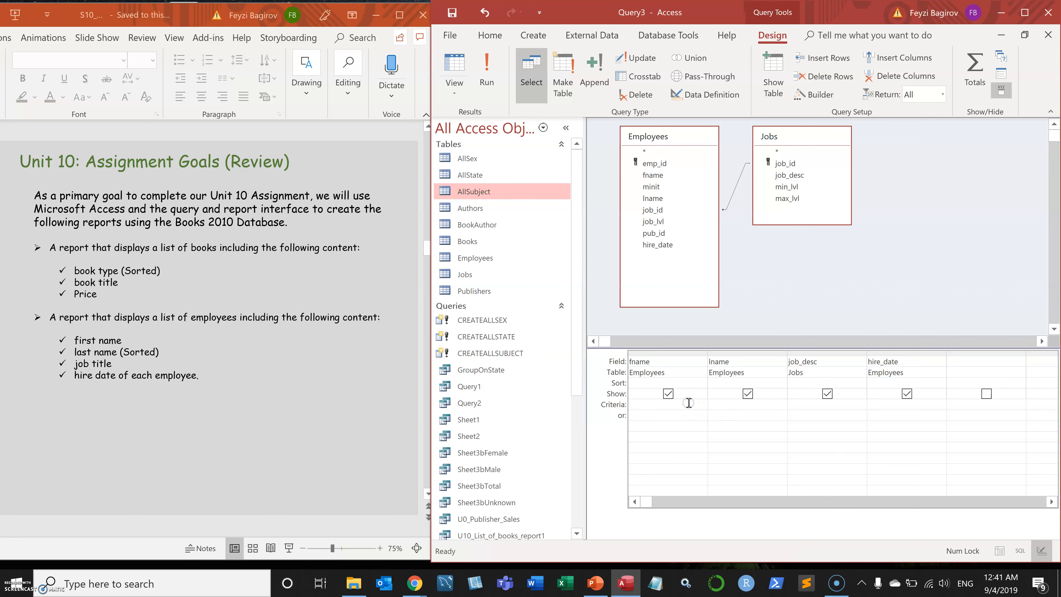
{"action": "type", "text": "Is Not Null"}
Save the query as U10_List_of_Employees_Report2.
{"action": "left_click", "coordinate": [454, 13]}
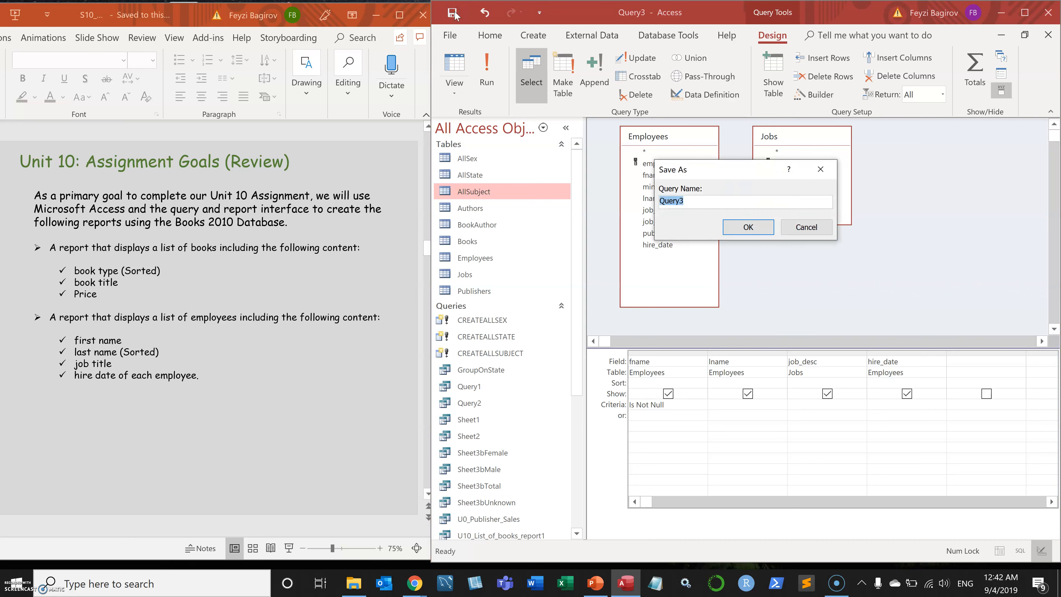
{"action": "type", "text": "U10_List_of_Employees_rep"}
{"action": "key", "text": "BackSpace"}
{"action": "key", "text": "BackSpace"}
{"action": "key", "text": "BackSpace"}
{"action": "type", "text": "Report2"}
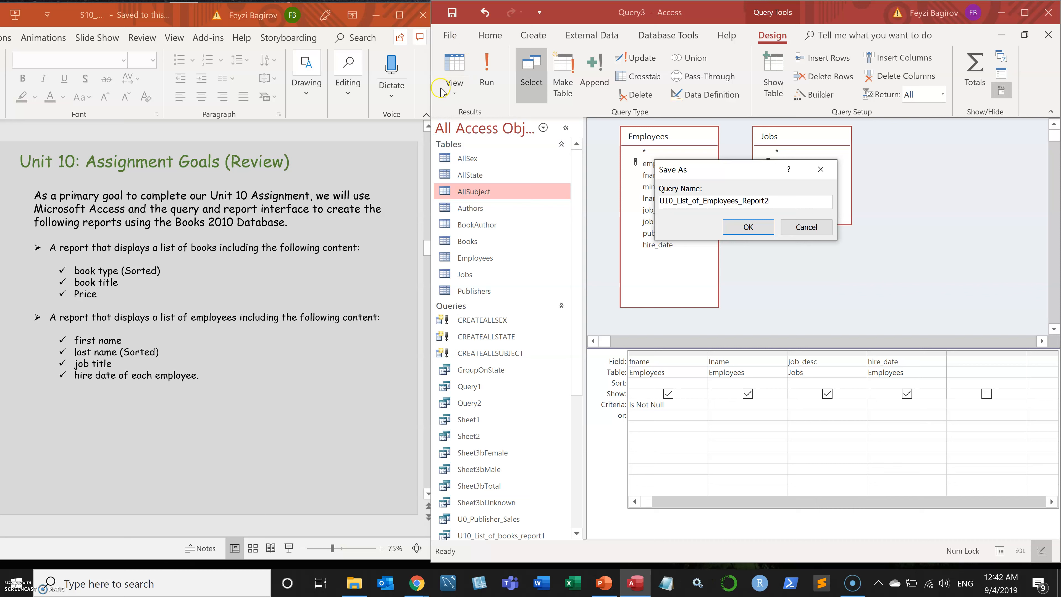
{"action": "left_click", "coordinate": [752, 229]}
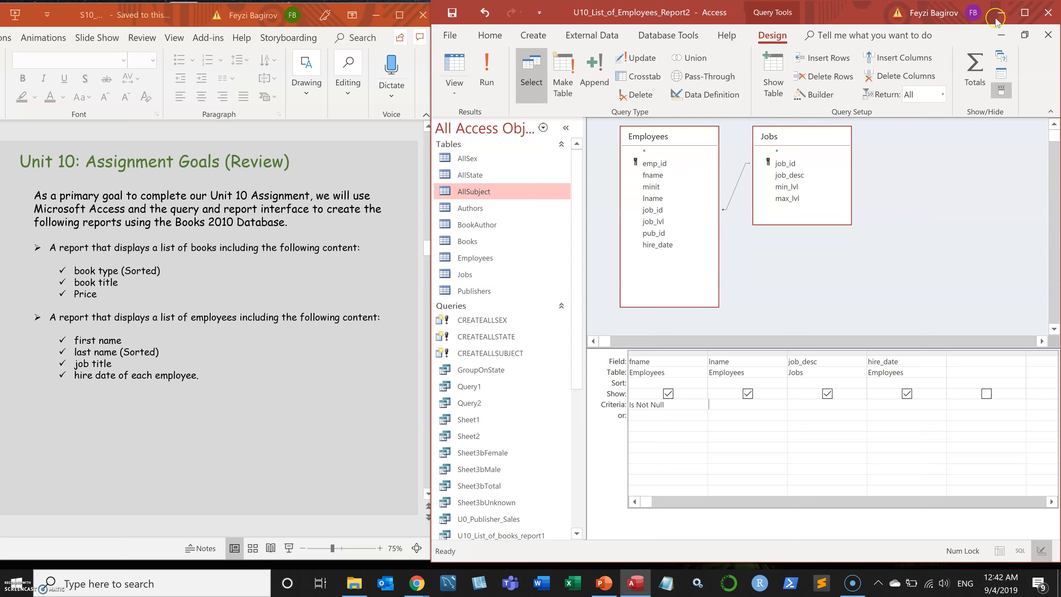
Run the employees query in the enlarged window and review its records against the assignment goals on the slide.
{"action": "left_click", "coordinate": [1024, 13]}
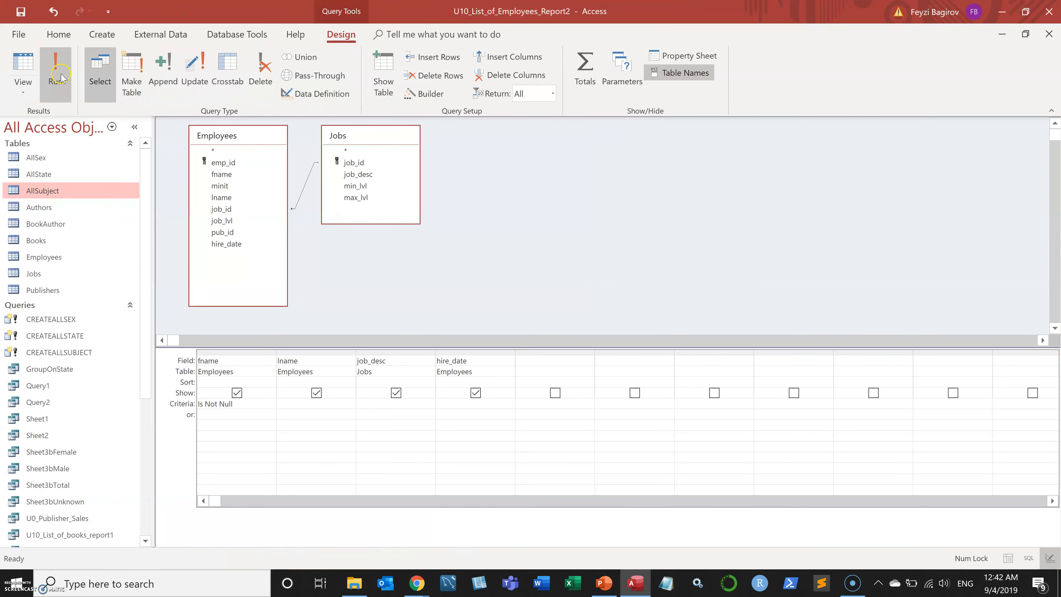
{"action": "left_click", "coordinate": [102, 38]}
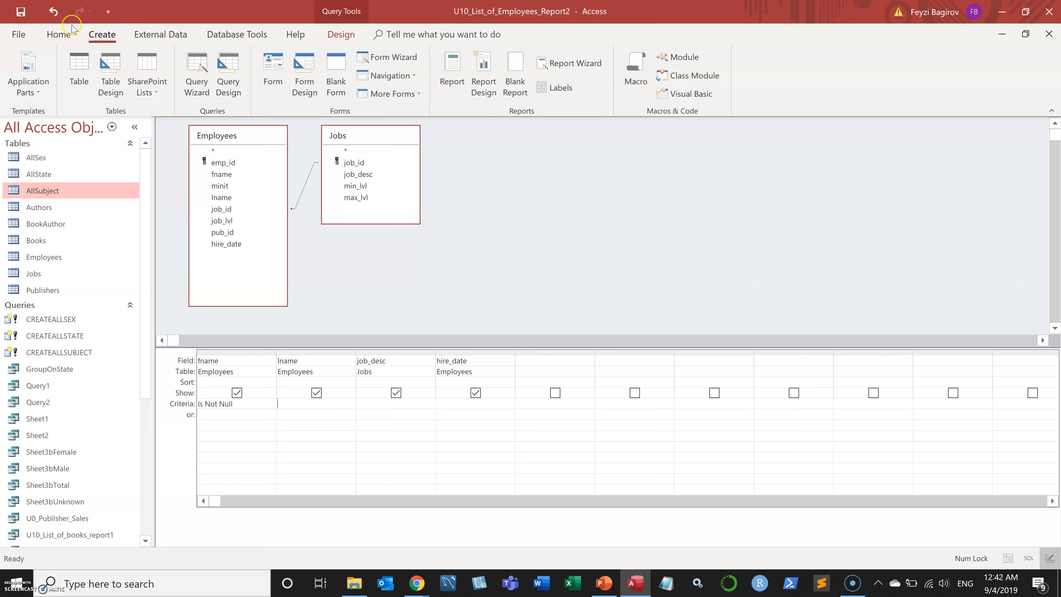
{"action": "left_click", "coordinate": [69, 34]}
{"action": "left_click", "coordinate": [332, 34]}
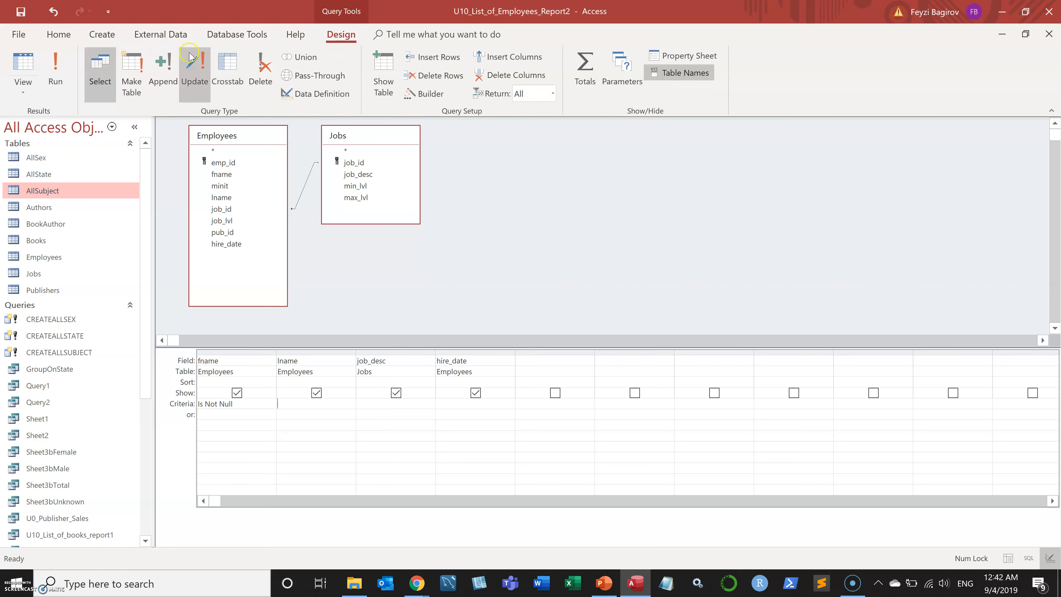
{"action": "left_click", "coordinate": [56, 75]}
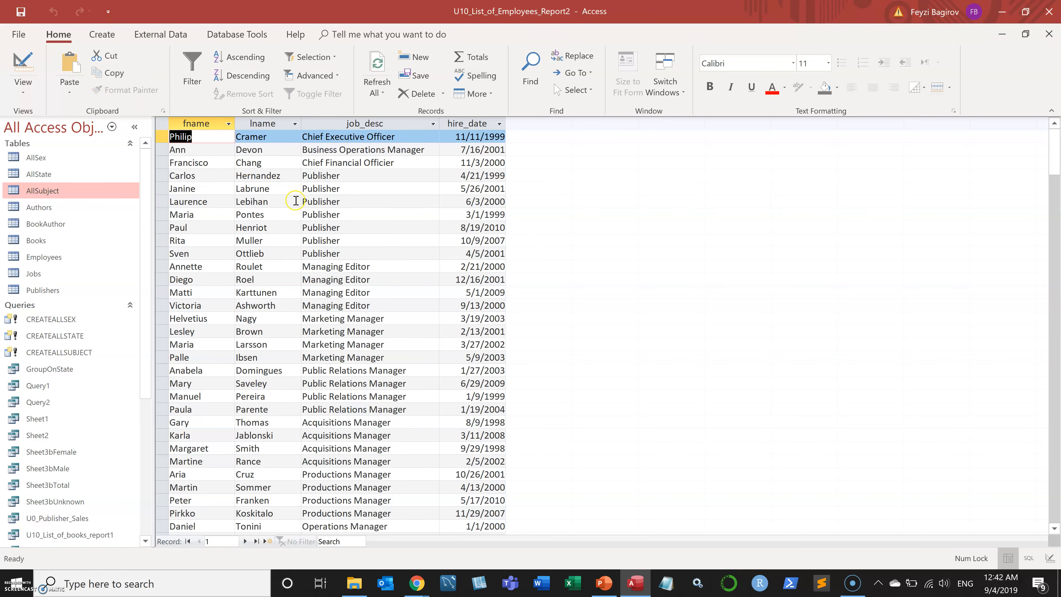
{"action": "scroll", "coordinate": [375, 286], "scroll_direction": "down", "scroll_amount": 2}
{"action": "scroll", "coordinate": [374, 286], "scroll_direction": "down", "scroll_amount": 6}
{"action": "scroll", "coordinate": [375, 286], "scroll_direction": "up", "scroll_amount": 8}
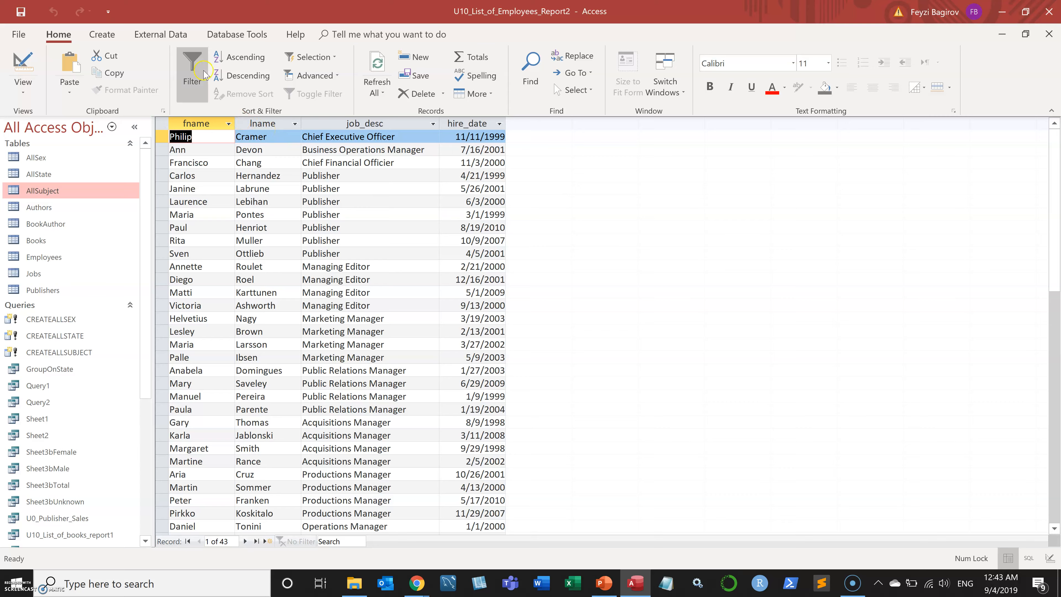
{"action": "double_click", "coordinate": [251, 6]}
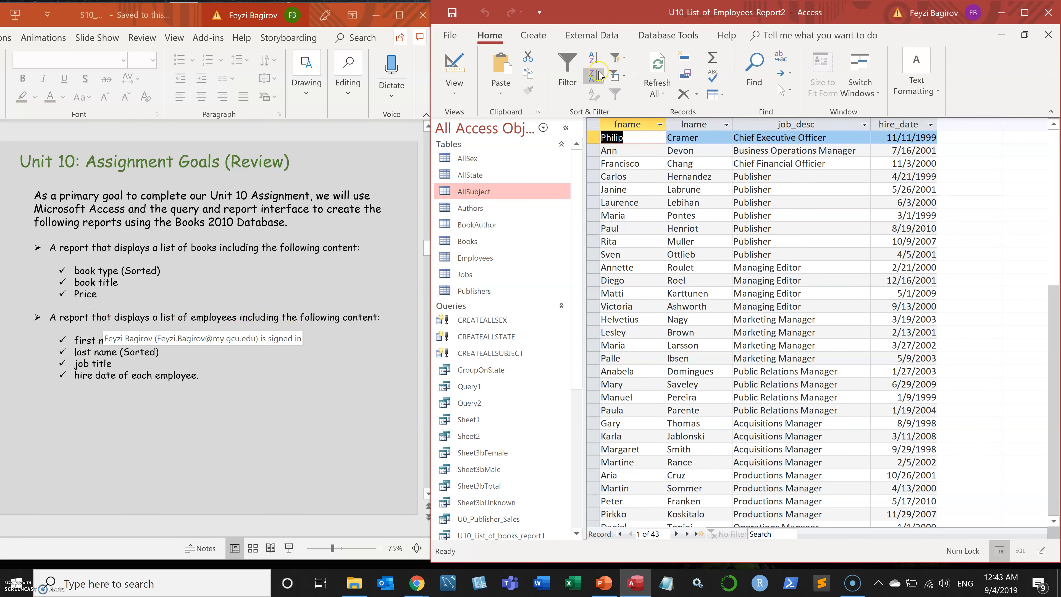
{"action": "double_click", "coordinate": [649, 19]}
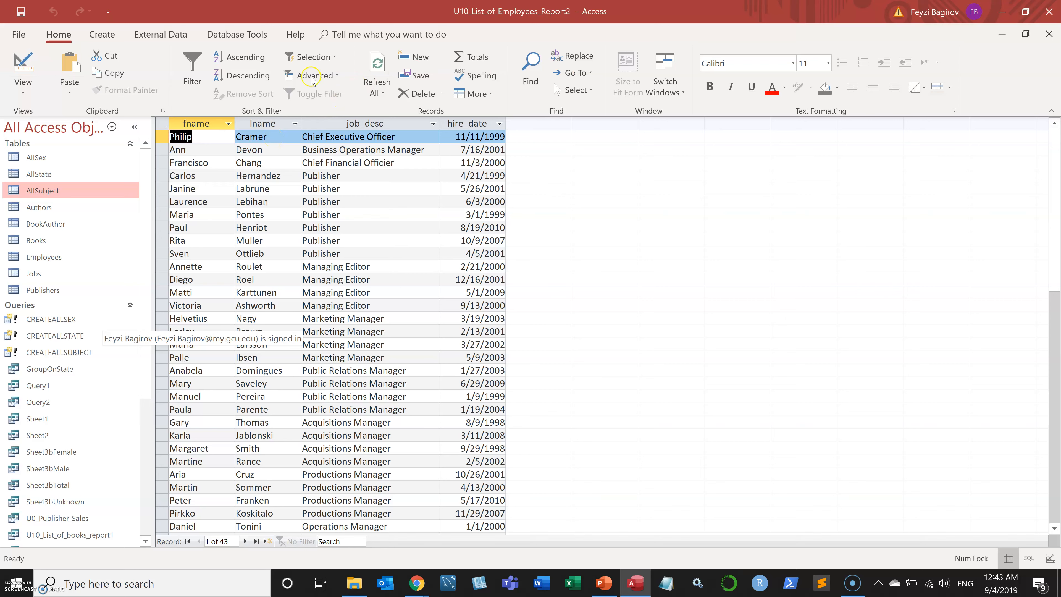
Start a report with the Report Wizard, based on the U10_List_of_Employees_Report2 query and including all its fields.
{"action": "left_click", "coordinate": [102, 34]}
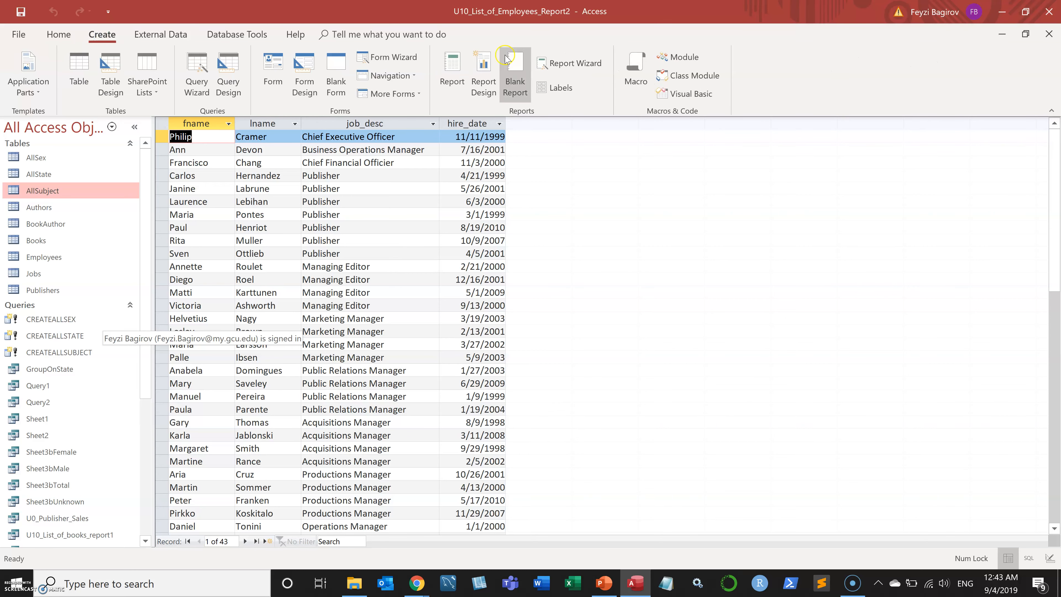
{"action": "left_click", "coordinate": [555, 64]}
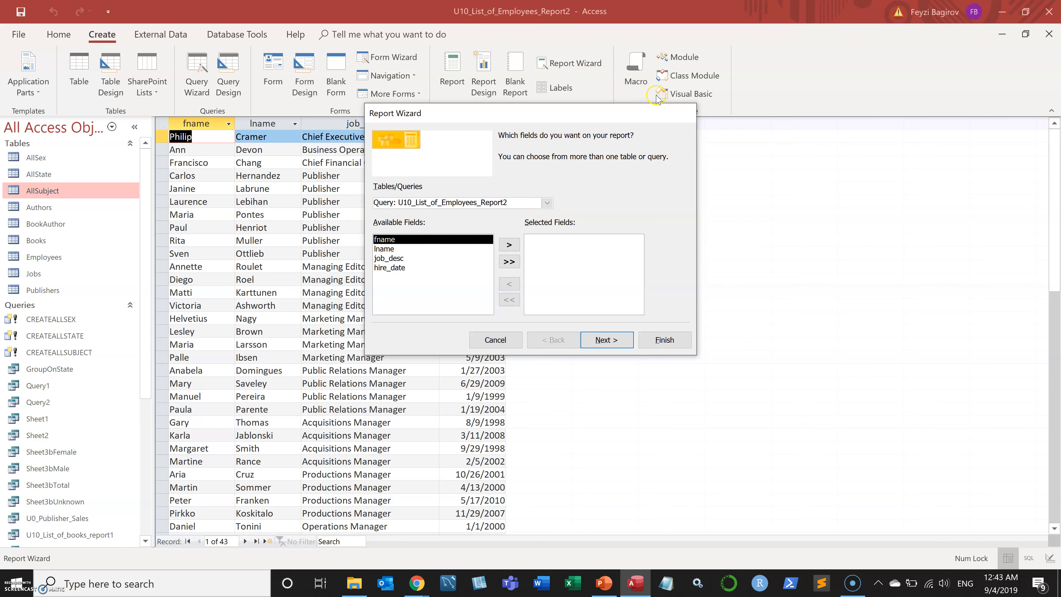
{"action": "left_click", "coordinate": [548, 204]}
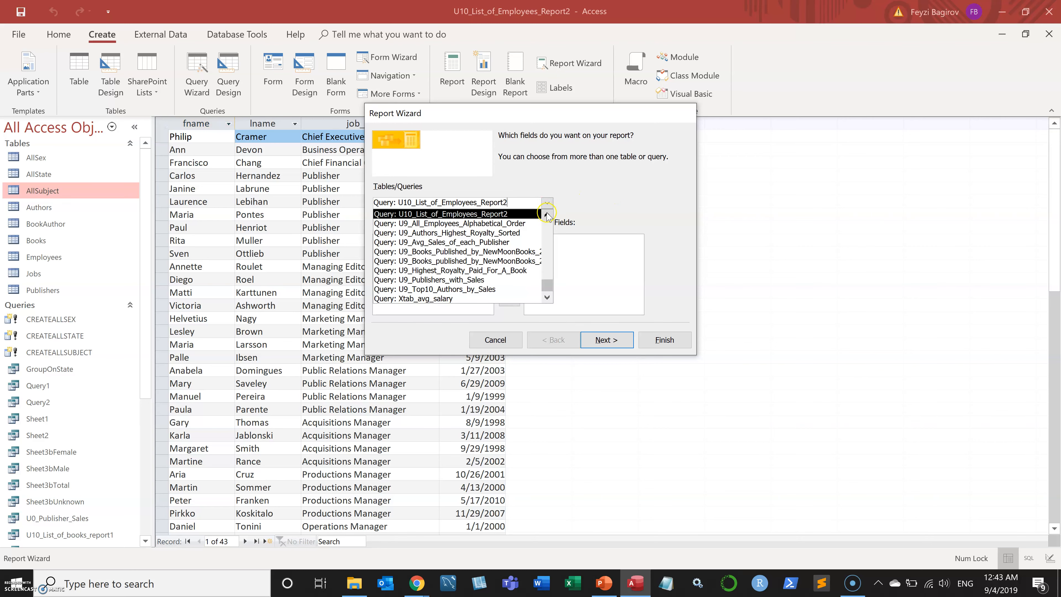
{"action": "left_click", "coordinate": [562, 186]}
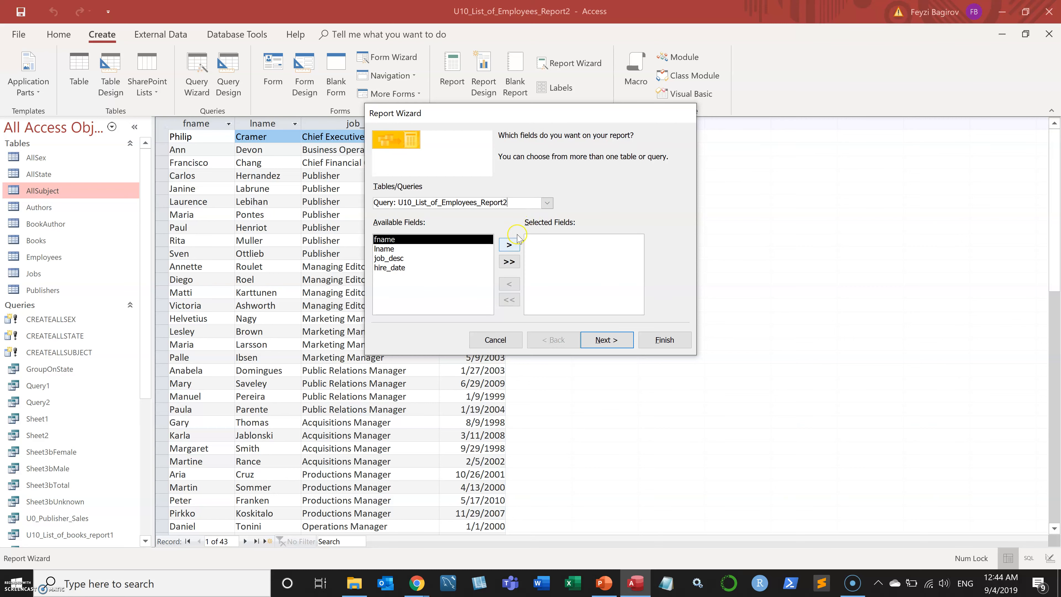
{"action": "left_click", "coordinate": [510, 262]}
{"action": "left_click", "coordinate": [547, 203]}
{"action": "left_click", "coordinate": [508, 262]}
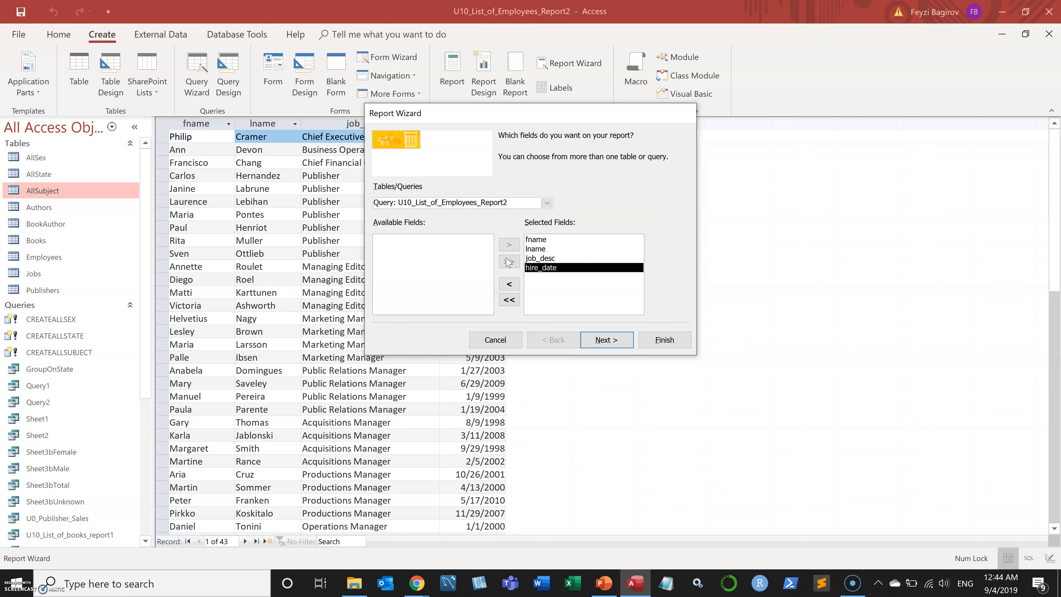
Keep the report data viewed by Employees without grouping levels, and sort the records by lname in ascending order.
{"action": "left_click", "coordinate": [608, 340]}
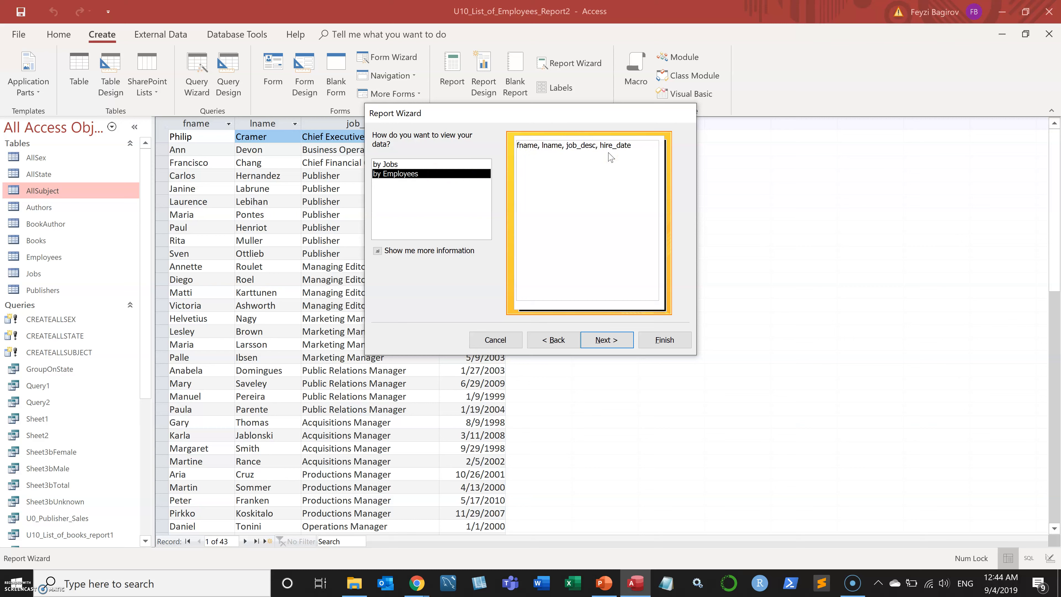
{"action": "left_click", "coordinate": [611, 341]}
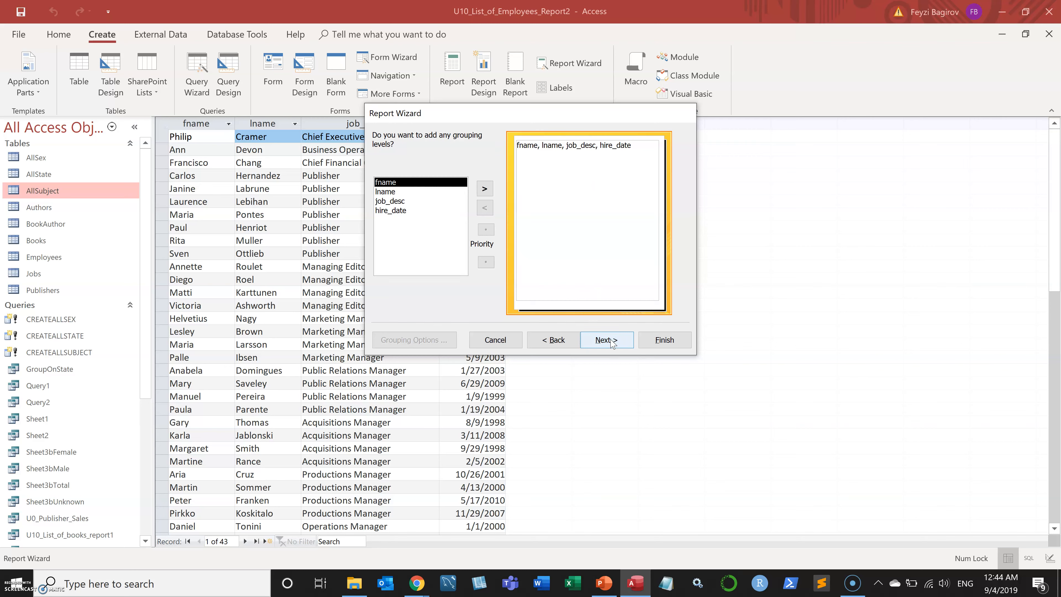
{"action": "left_click", "coordinate": [611, 341]}
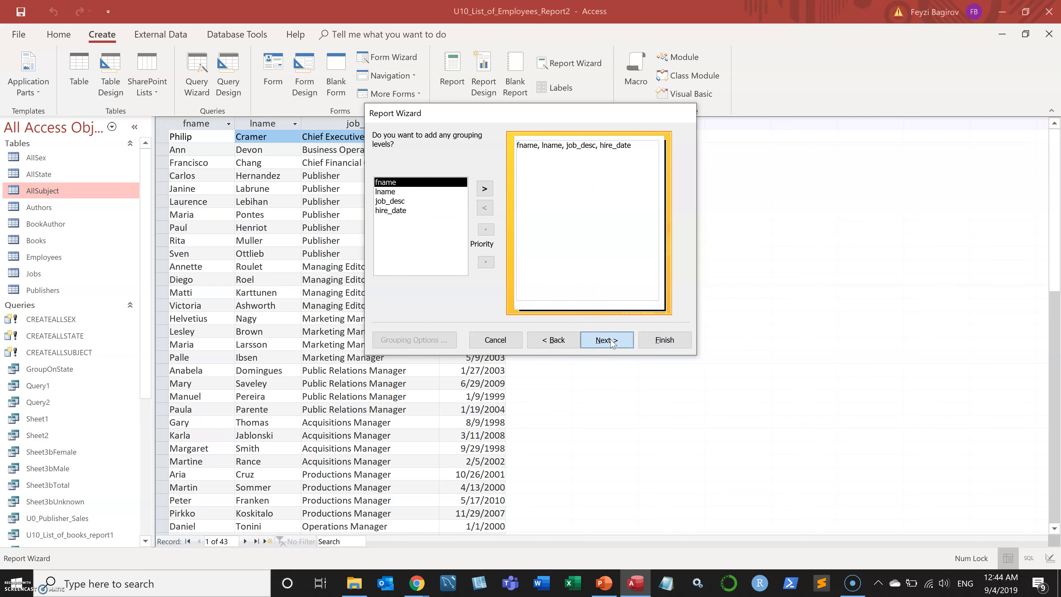
{"action": "left_click", "coordinate": [621, 177]}
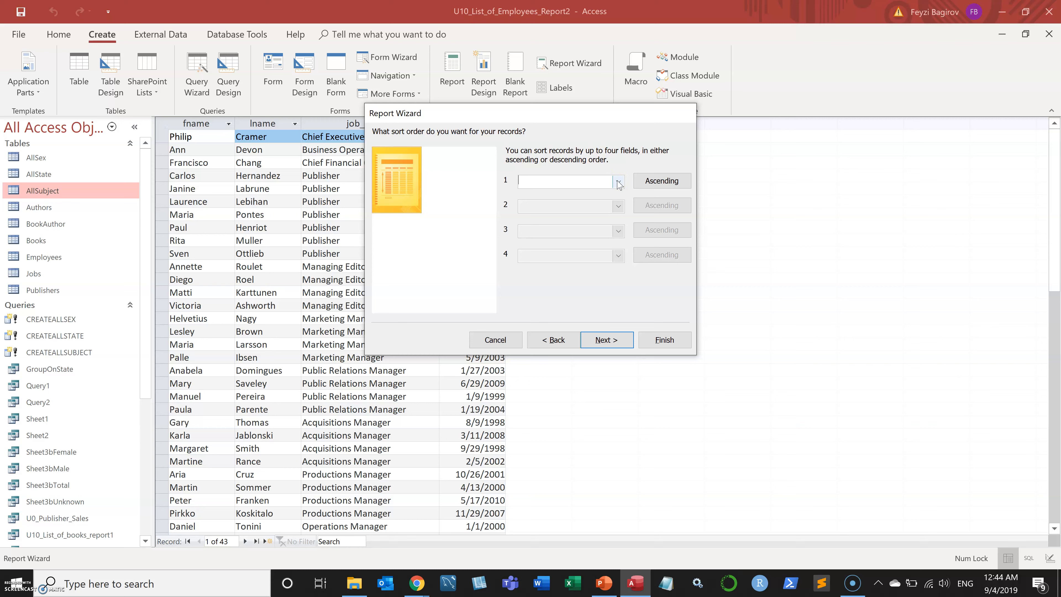
{"action": "left_click", "coordinate": [620, 184]}
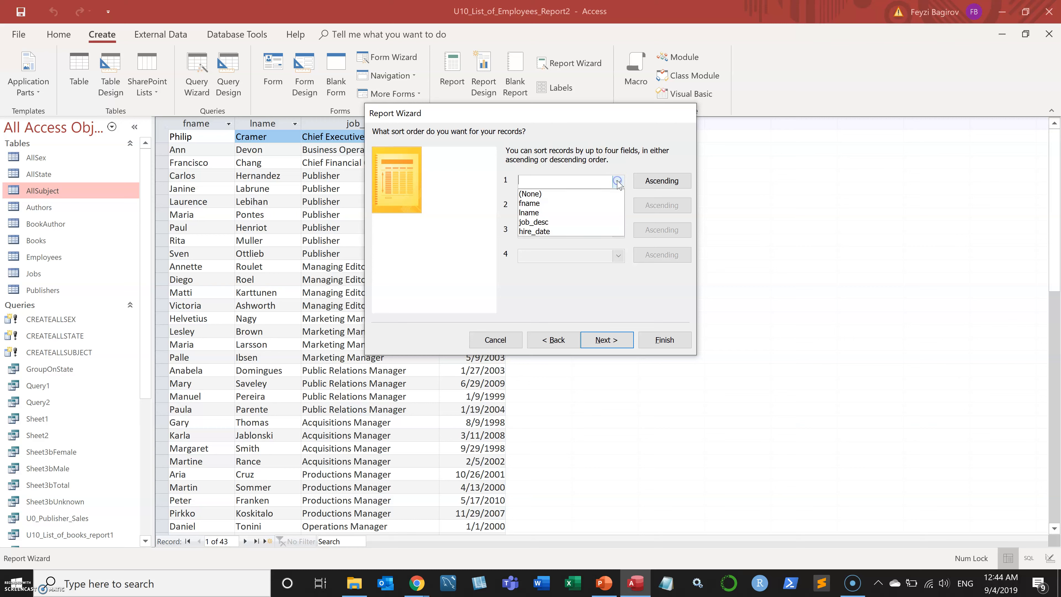
{"action": "left_click", "coordinate": [568, 214]}
{"action": "left_click", "coordinate": [608, 339]}
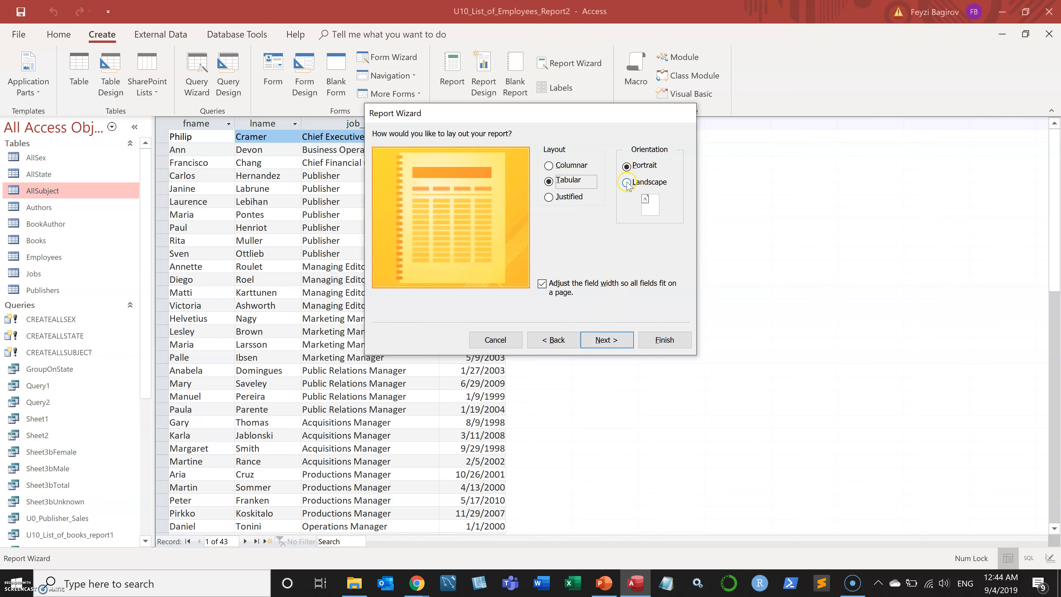
Finish the report wizard with a tabular layout in portrait orientation, keeping the title Employees and opening the report in preview.
{"action": "left_click", "coordinate": [606, 340]}
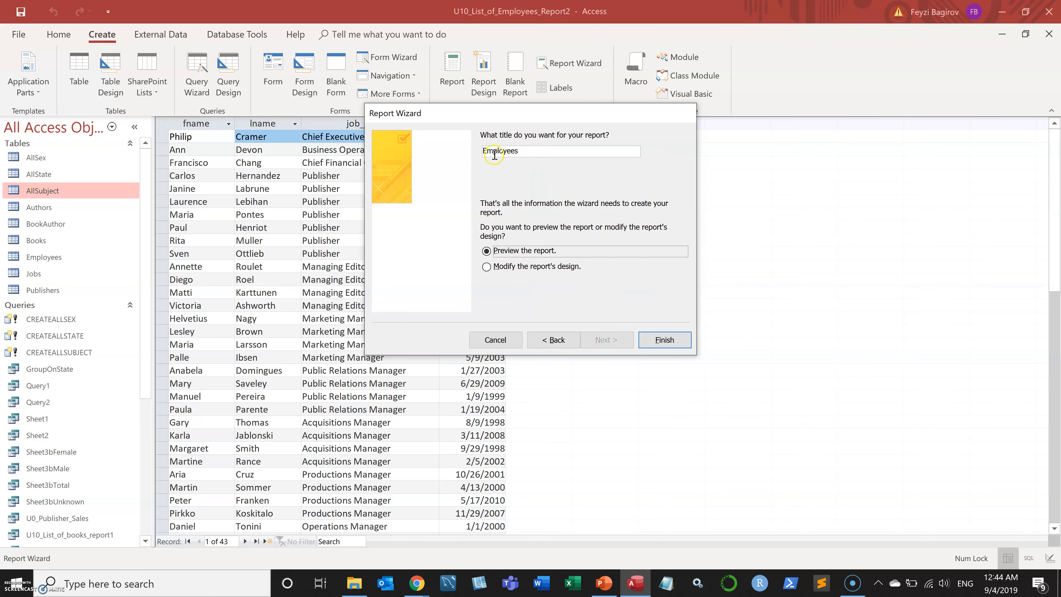
{"action": "left_click", "coordinate": [485, 152]}
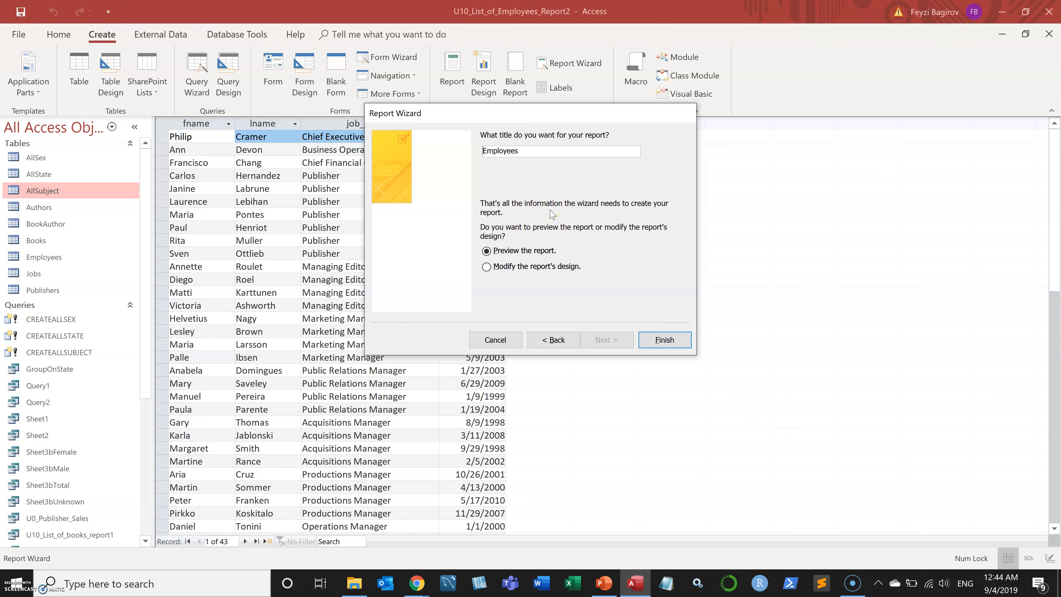
{"action": "left_click", "coordinate": [652, 347]}
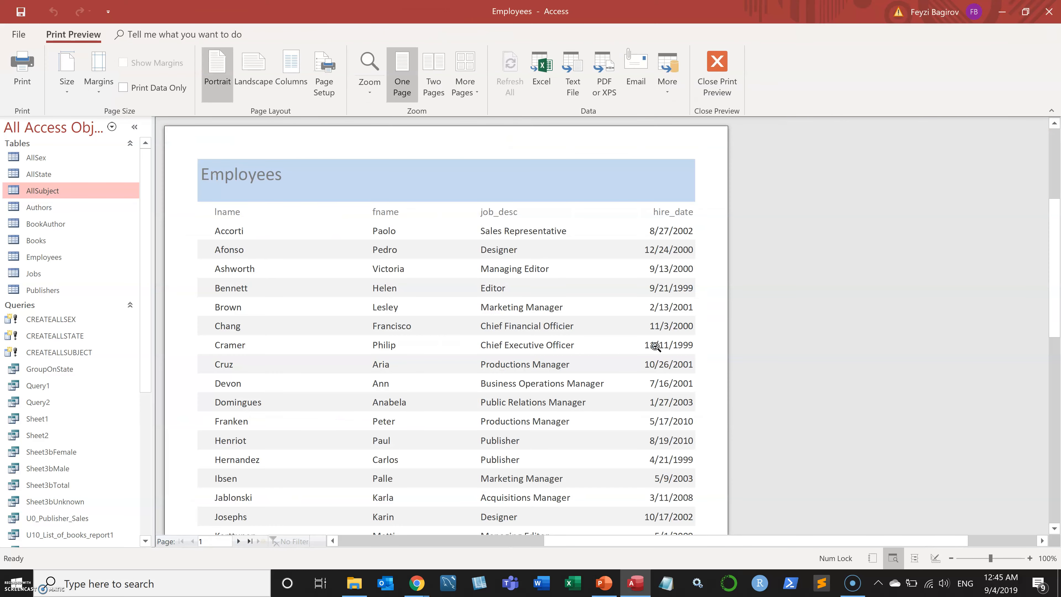
Review the first page of the Employees report in print preview down to its footer, and close the preview.
{"action": "scroll", "coordinate": [620, 369], "scroll_direction": "down", "scroll_amount": 10}
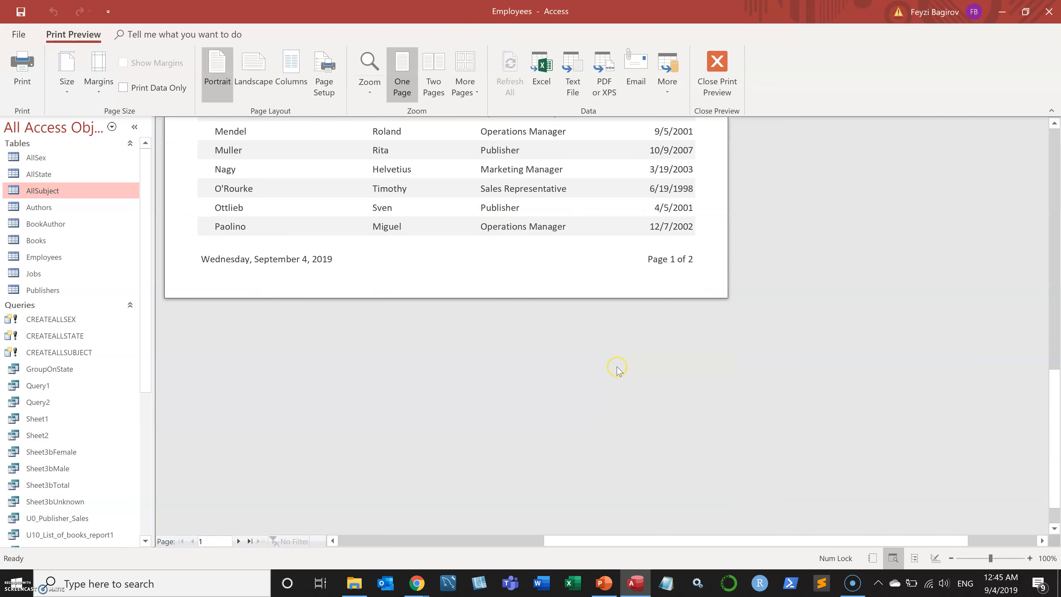
{"action": "scroll", "coordinate": [618, 368], "scroll_direction": "up", "scroll_amount": 10}
{"action": "scroll", "coordinate": [617, 369], "scroll_direction": "down", "scroll_amount": 10}
{"action": "scroll", "coordinate": [617, 369], "scroll_direction": "up", "scroll_amount": 10}
{"action": "left_click", "coordinate": [717, 71]}
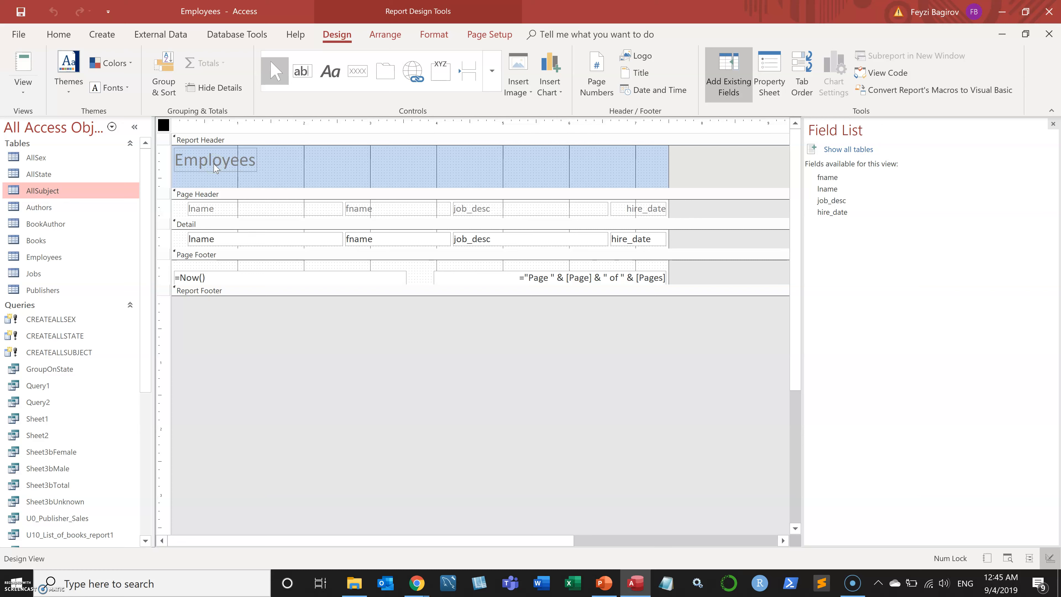
Close the Employees report design and the employees query, and restore the database window to its smaller size beside the slides.
{"action": "left_click", "coordinate": [316, 178]}
{"action": "left_click", "coordinate": [64, 55]}
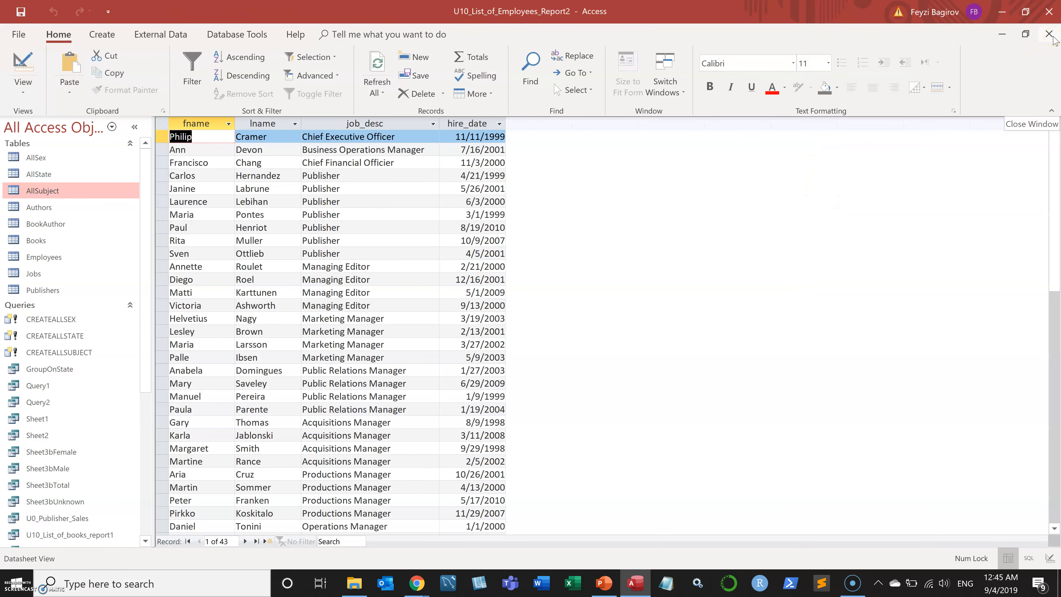
{"action": "left_click", "coordinate": [1026, 12]}
{"action": "left_click", "coordinate": [1051, 35]}
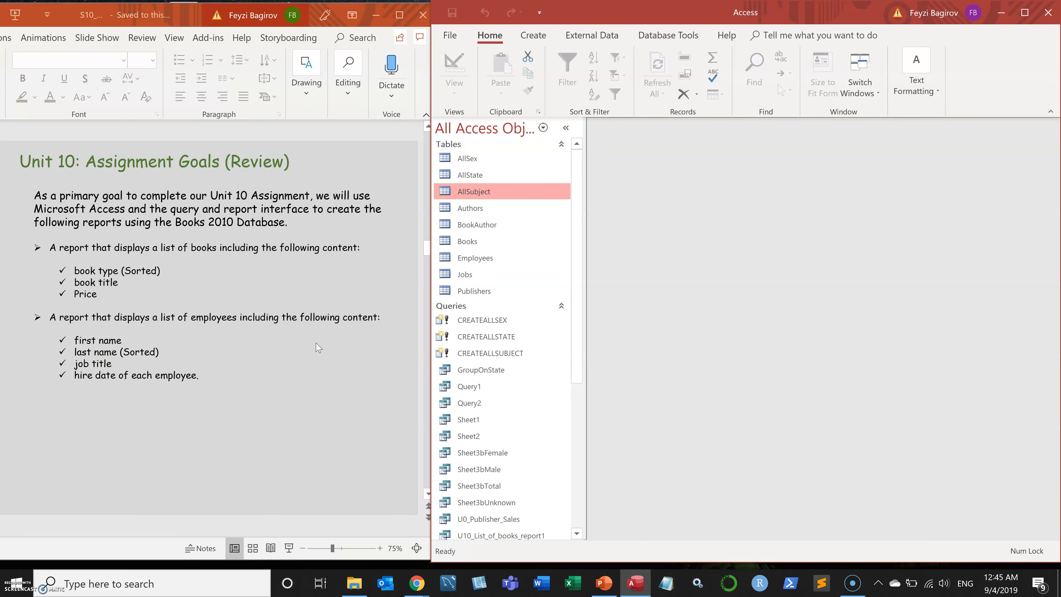
{"action": "scroll", "coordinate": [318, 345], "scroll_direction": "down", "scroll_amount": 1}
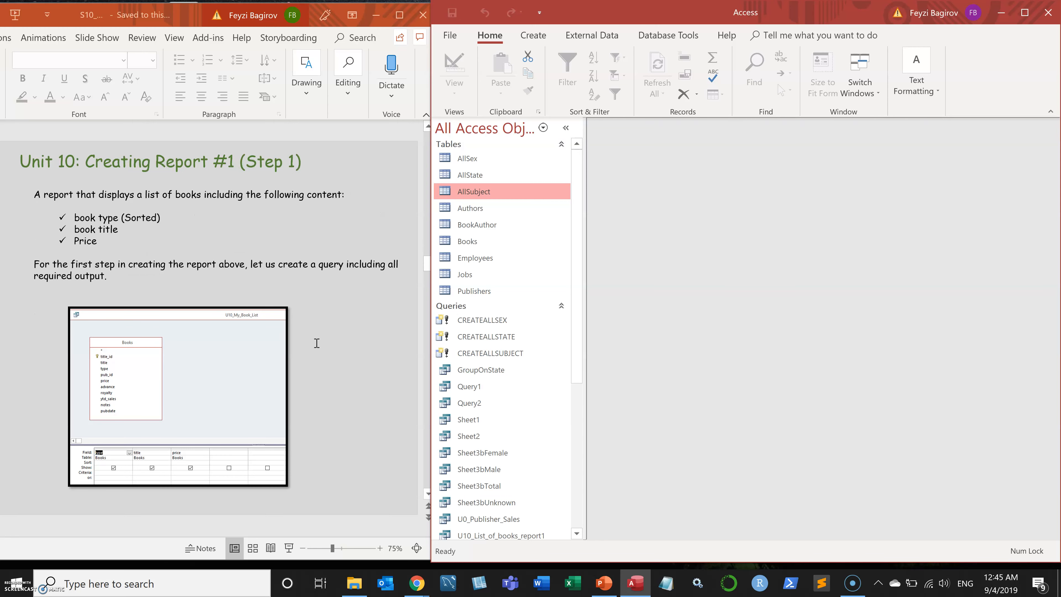
{"action": "scroll", "coordinate": [316, 344], "scroll_direction": "up", "scroll_amount": 1}
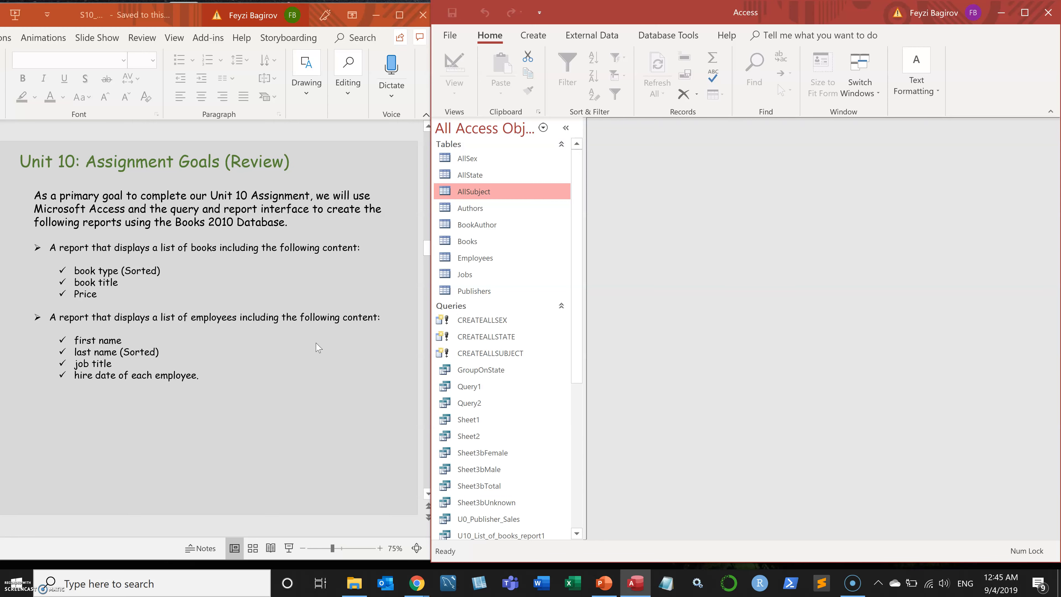